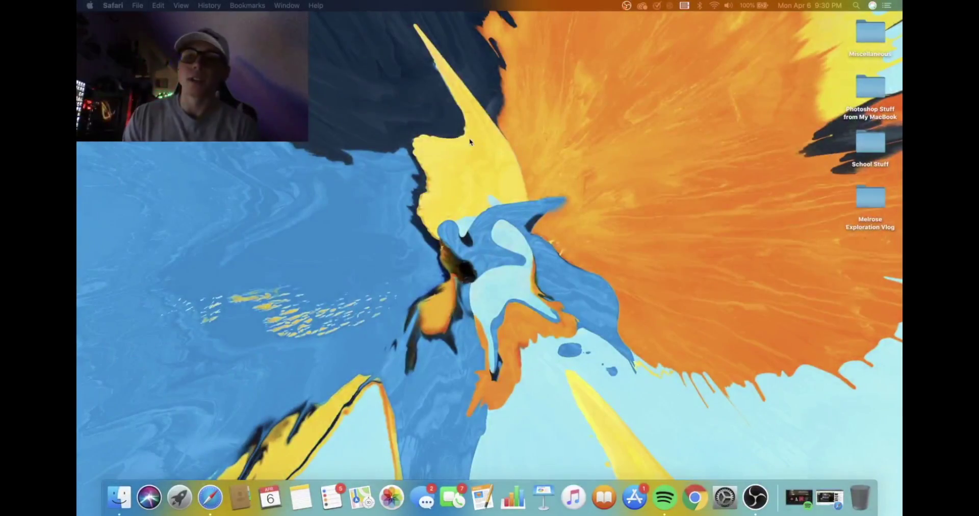
- Restore the minimized Safari window and scroll the My Spotify is Hacked video page down to its comments
{"action": "left_click", "coordinate": [827, 493]}
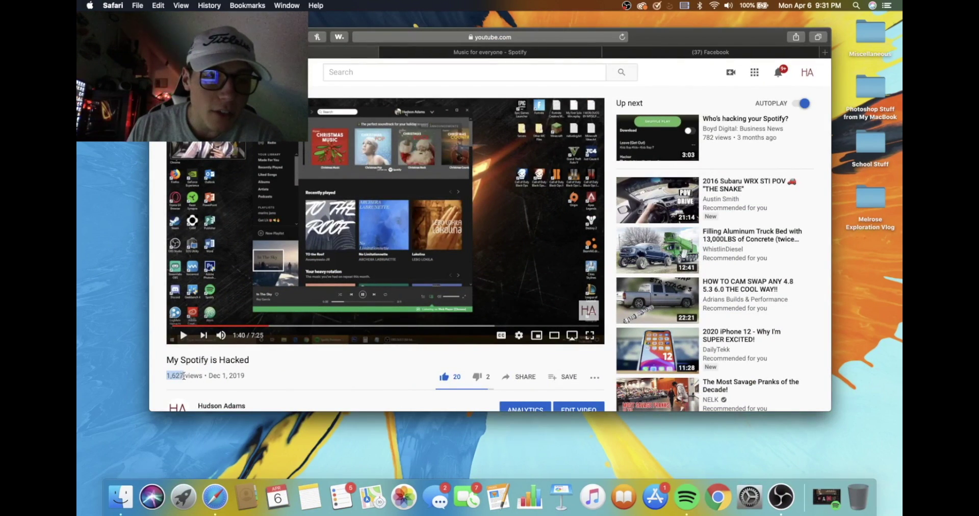
{"action": "left_click", "coordinate": [258, 369]}
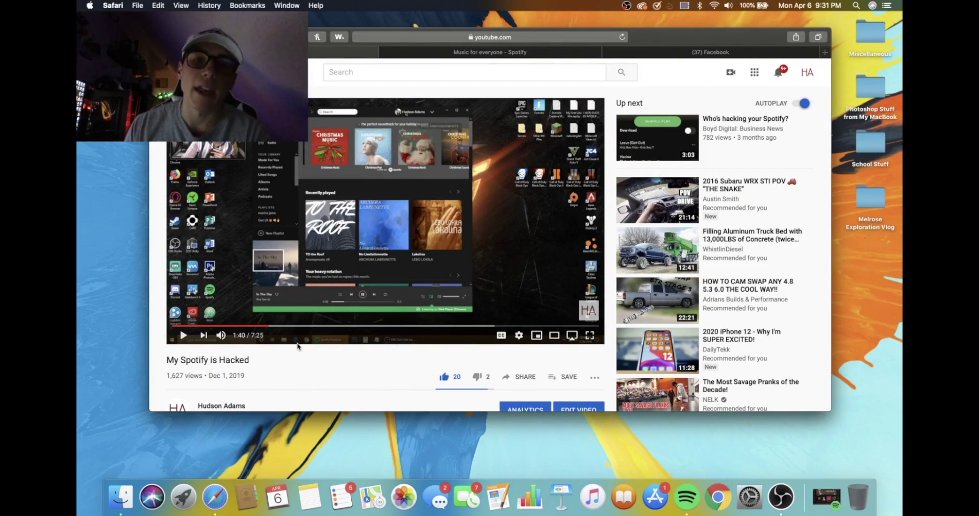
{"action": "scroll", "coordinate": [298, 345], "scroll_direction": "down", "scroll_amount": 5}
{"action": "scroll", "coordinate": [297, 345], "scroll_direction": "down", "scroll_amount": 5}
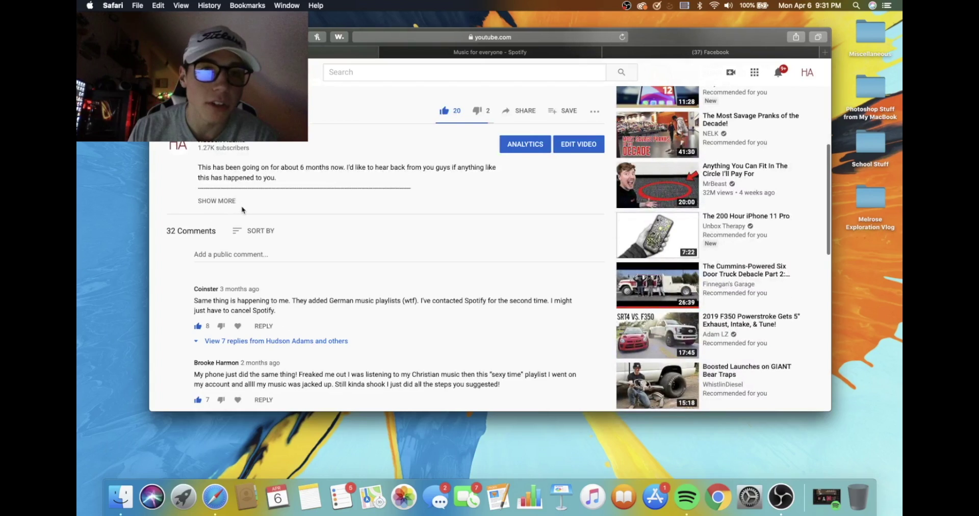
{"action": "scroll", "coordinate": [230, 214], "scroll_direction": "down", "scroll_amount": 4}
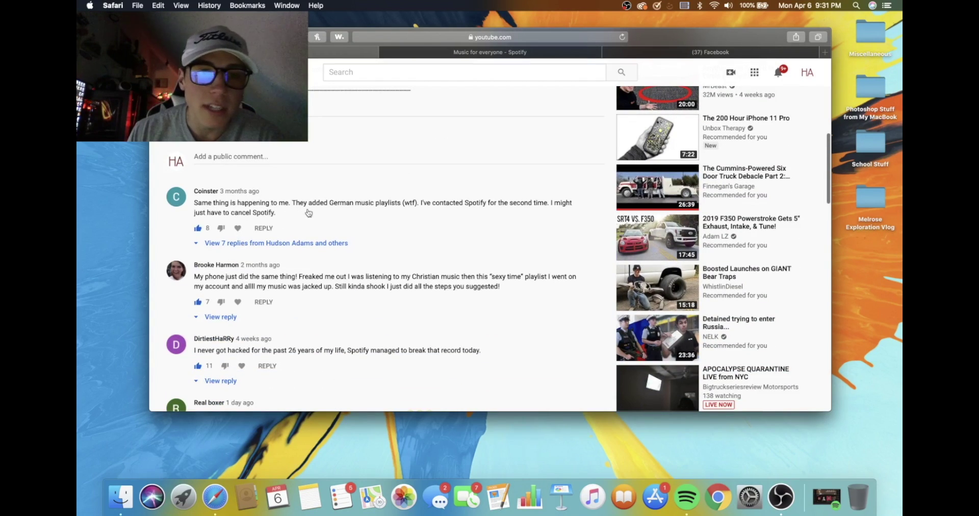
- Highlight the comment lines about German music playlists and cancelling Spotify, then read further down
{"action": "left_click_drag", "start_coordinate": [326, 203], "coordinate": [398, 203]}
{"action": "left_click", "coordinate": [414, 218]}
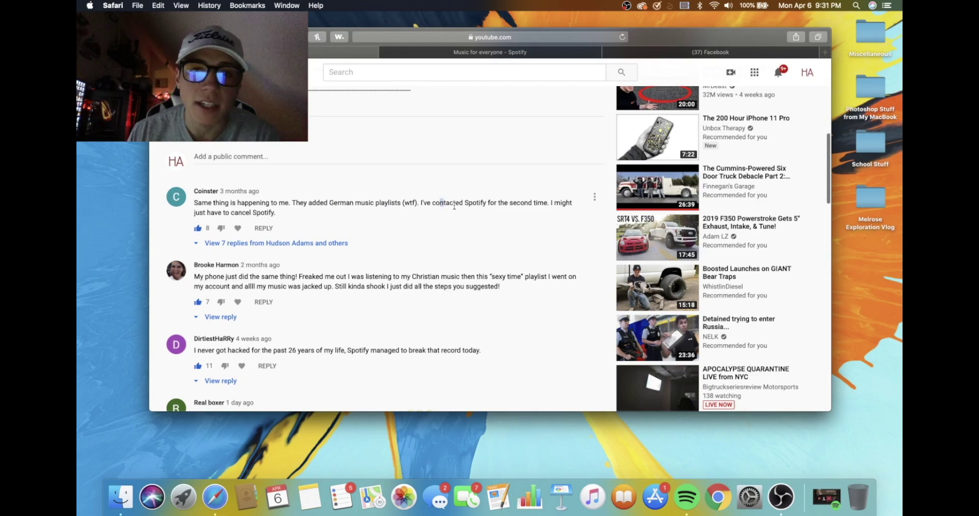
{"action": "left_click_drag", "start_coordinate": [459, 206], "coordinate": [502, 209]}
{"action": "left_click", "coordinate": [377, 205]}
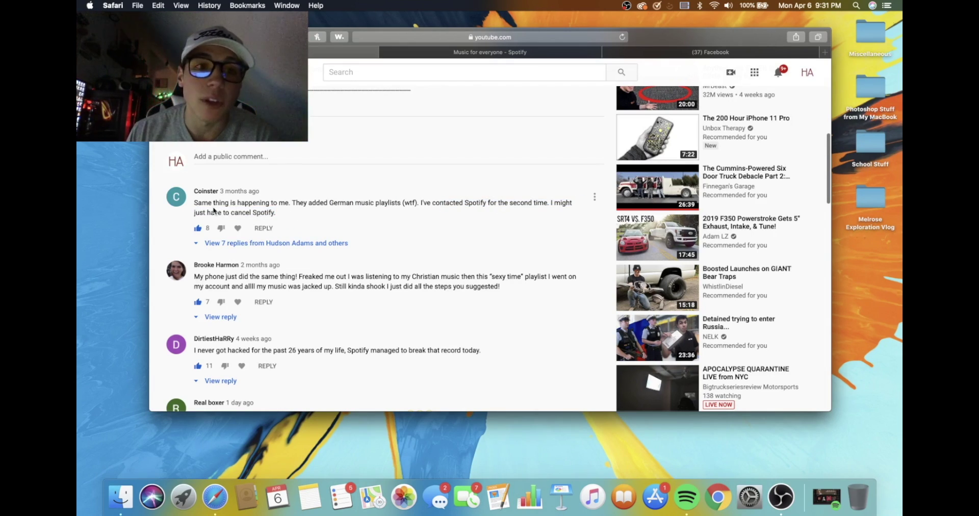
{"action": "left_click_drag", "start_coordinate": [214, 210], "coordinate": [277, 213]}
{"action": "left_click", "coordinate": [342, 210]}
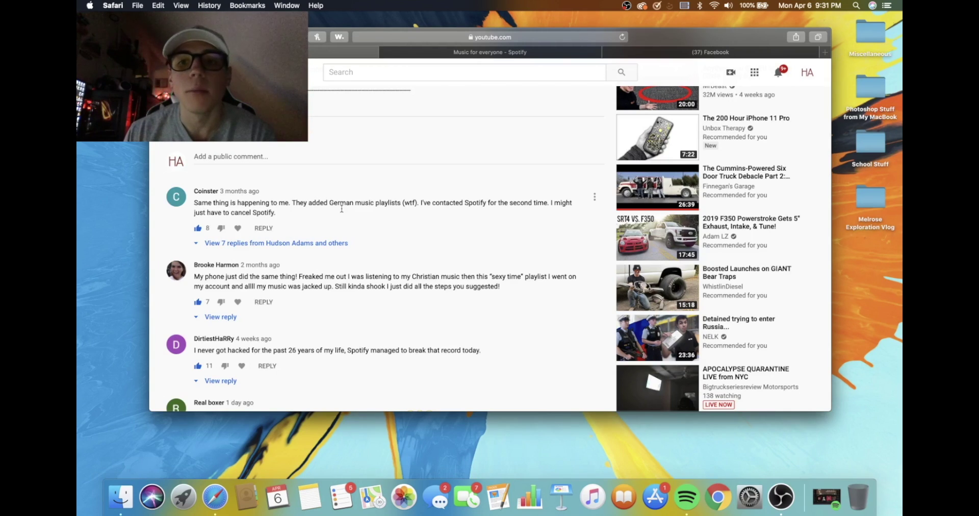
{"action": "scroll", "coordinate": [342, 209], "scroll_direction": "down", "scroll_amount": 2}
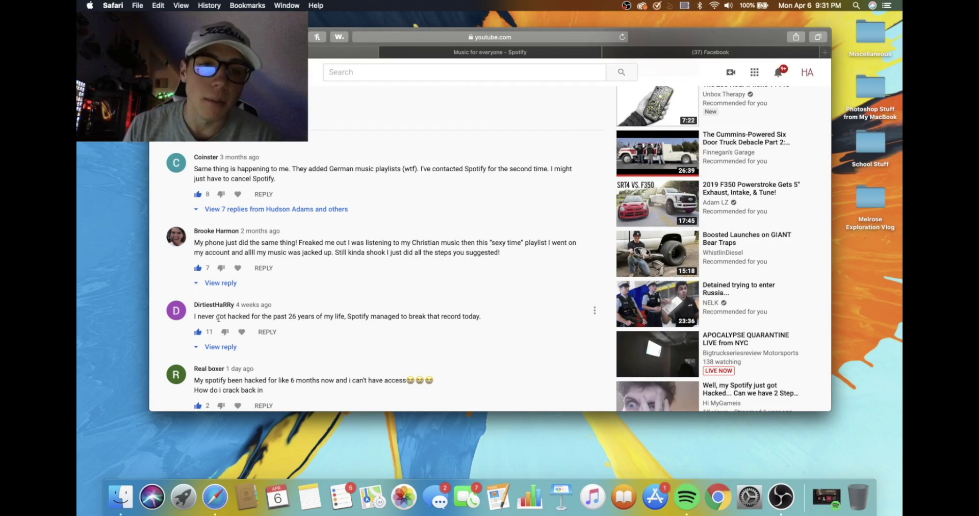
{"action": "left_click_drag", "start_coordinate": [219, 318], "coordinate": [281, 309]}
{"action": "left_click_drag", "start_coordinate": [392, 310], "coordinate": [439, 318]}
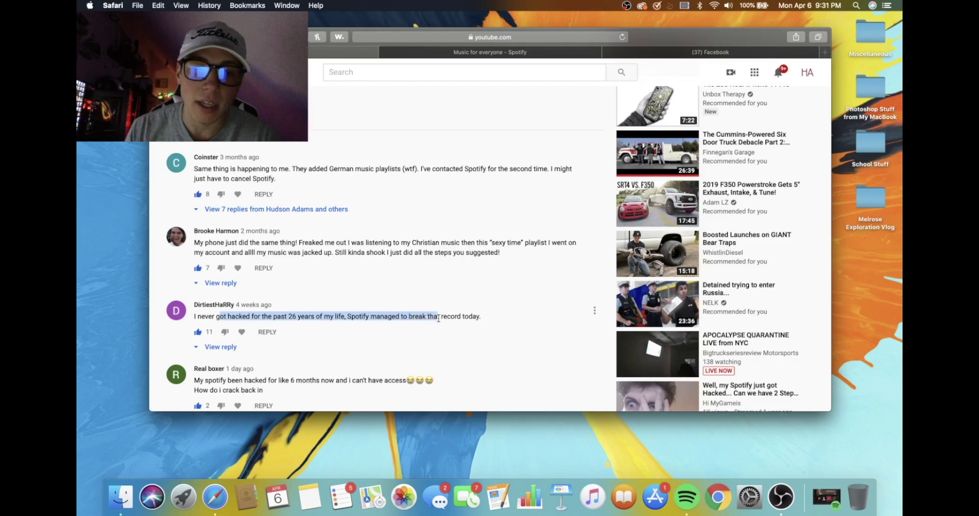
{"action": "left_click", "coordinate": [393, 331]}
{"action": "left_click_drag", "start_coordinate": [230, 252], "coordinate": [303, 252]}
{"action": "left_click", "coordinate": [313, 290]}
{"action": "scroll", "coordinate": [375, 264], "scroll_direction": "down", "scroll_amount": 5}
{"action": "scroll", "coordinate": [376, 264], "scroll_direction": "down", "scroll_amount": 10}
{"action": "scroll", "coordinate": [375, 264], "scroll_direction": "down", "scroll_amount": 7}
{"action": "scroll", "coordinate": [376, 263], "scroll_direction": "down", "scroll_amount": 5}
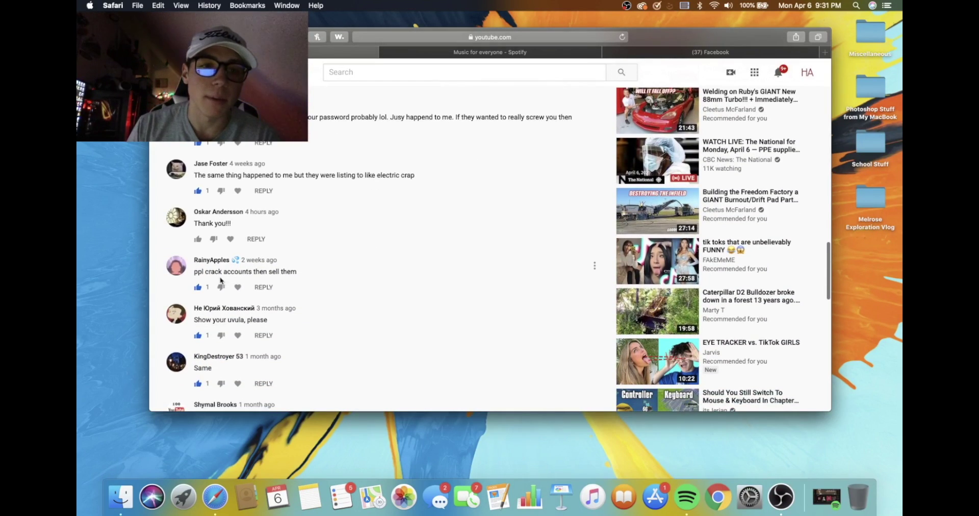
{"action": "left_click_drag", "start_coordinate": [210, 274], "coordinate": [296, 273]}
{"action": "left_click", "coordinate": [326, 274]}
{"action": "scroll", "coordinate": [327, 274], "scroll_direction": "down", "scroll_amount": 3}
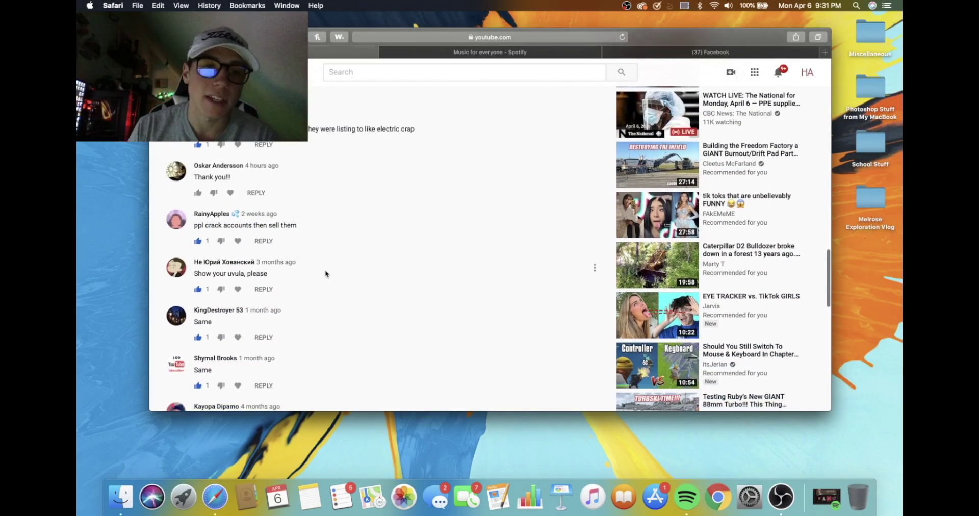
{"action": "scroll", "coordinate": [327, 274], "scroll_direction": "down", "scroll_amount": 6}
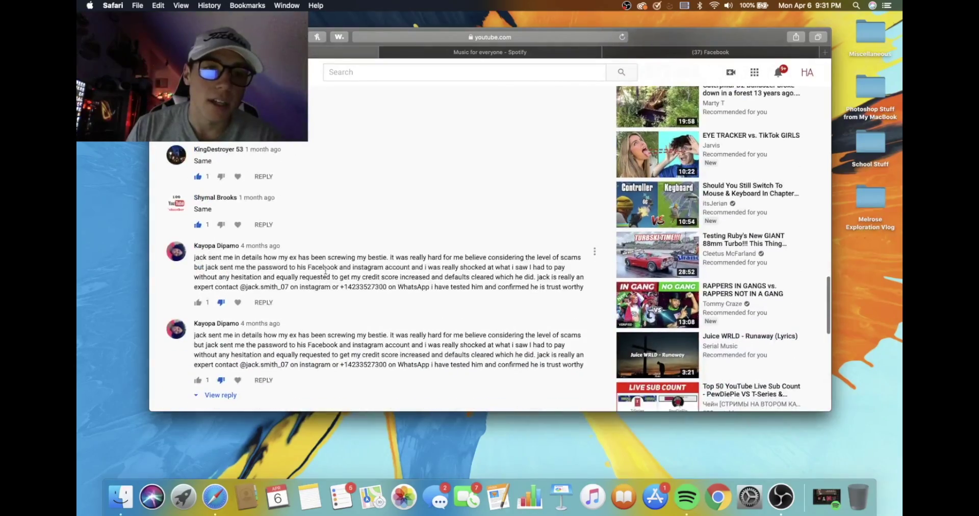
{"action": "scroll", "coordinate": [325, 270], "scroll_direction": "down", "scroll_amount": 4}
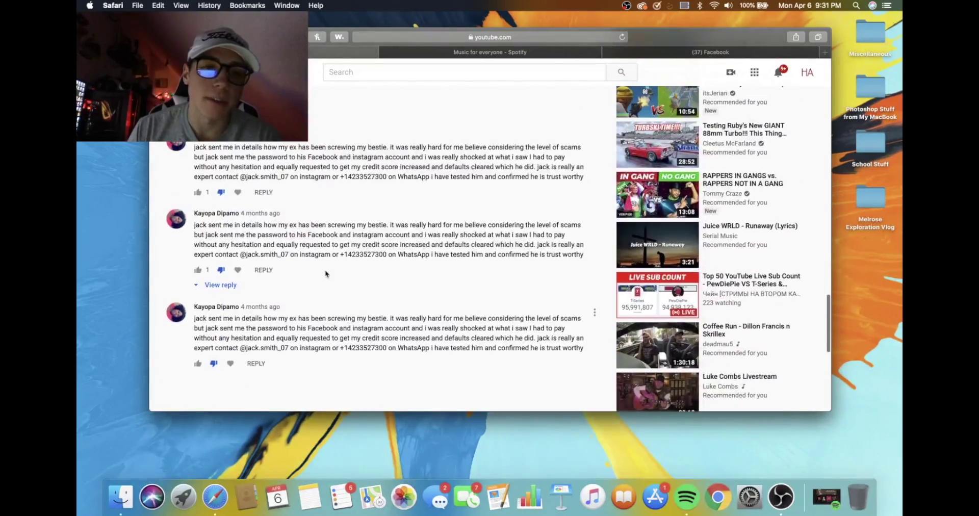
{"action": "scroll", "coordinate": [325, 274], "scroll_direction": "up", "scroll_amount": 20}
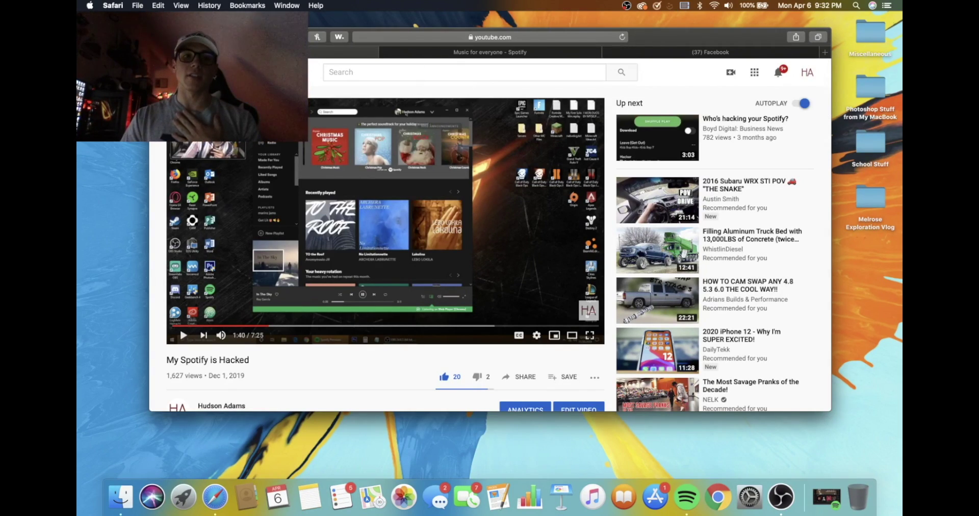
- Close the YouTube tab, leaving spotify.com in Safari, and switch to the Spotify desktop app
{"action": "key", "text": "super+w"}
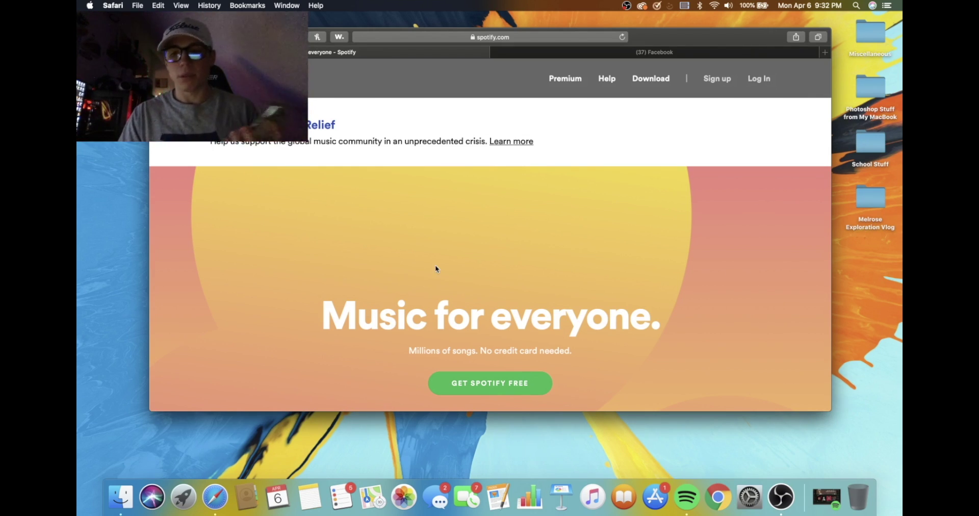
{"action": "left_click", "coordinate": [687, 498]}
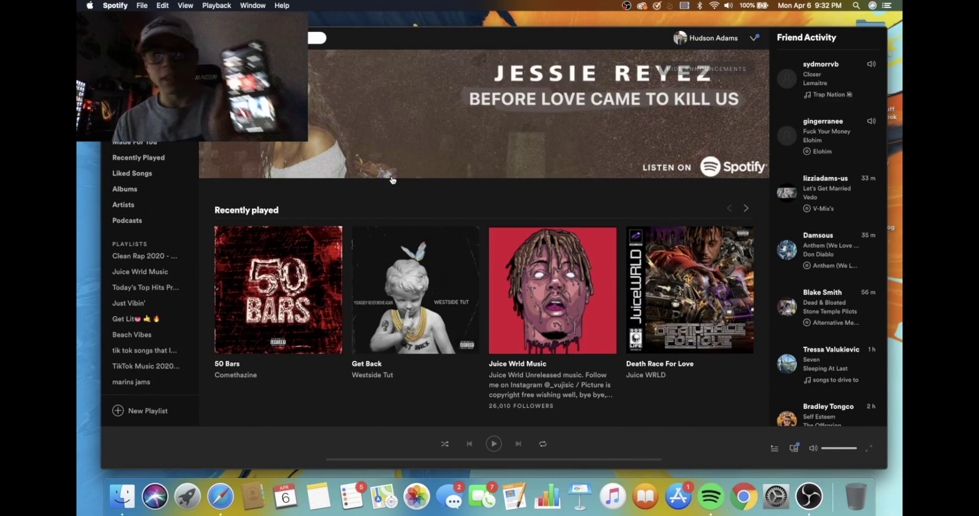
- Move Spotify playback to the iPhone through Devices Available, then back to This Computer
{"action": "left_click", "coordinate": [797, 446]}
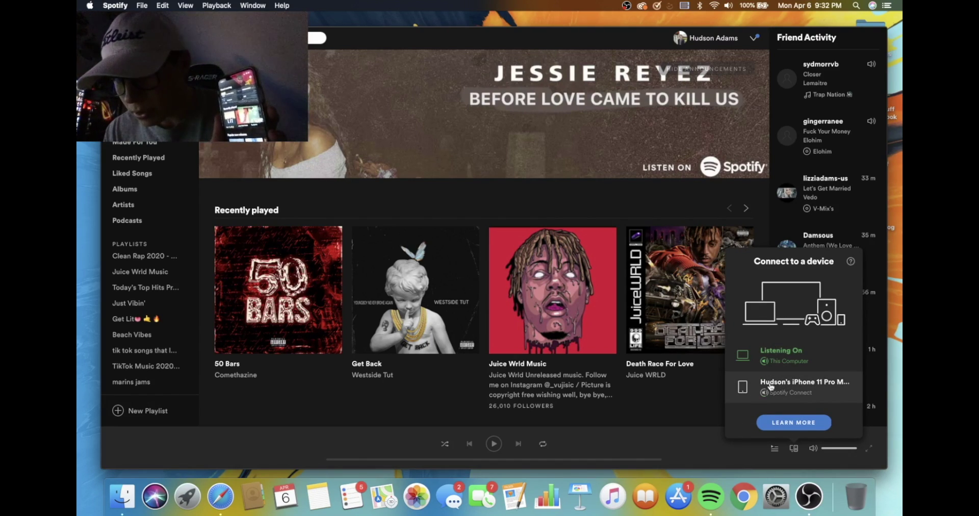
{"action": "left_click", "coordinate": [796, 382]}
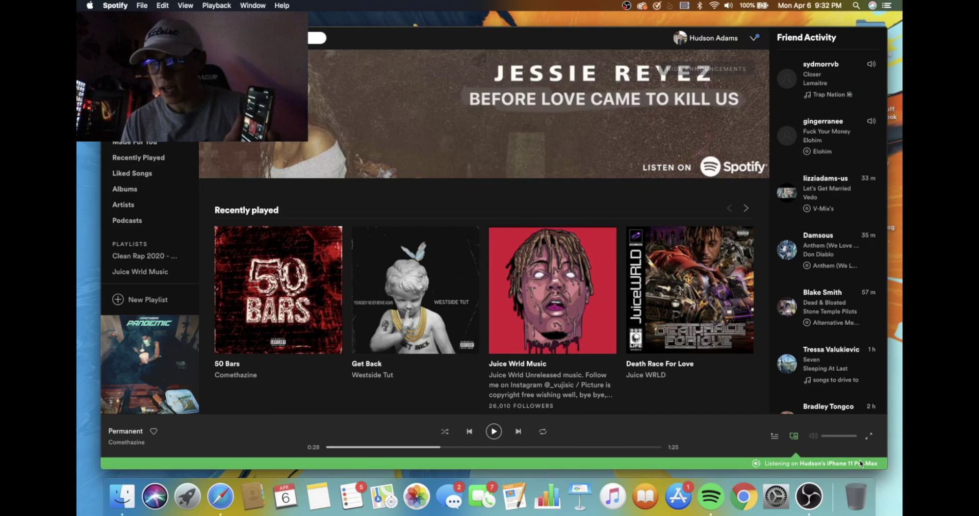
{"action": "left_click", "coordinate": [831, 462]}
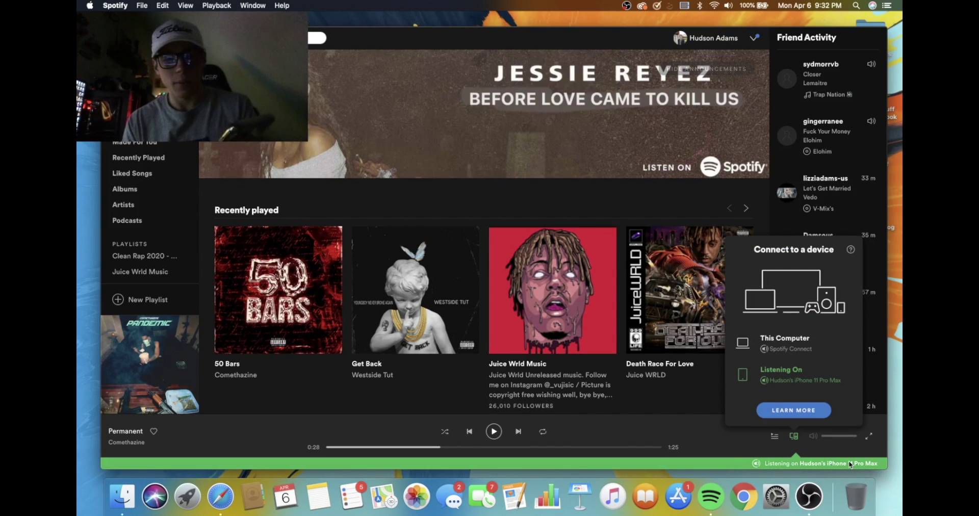
{"action": "left_click", "coordinate": [755, 447]}
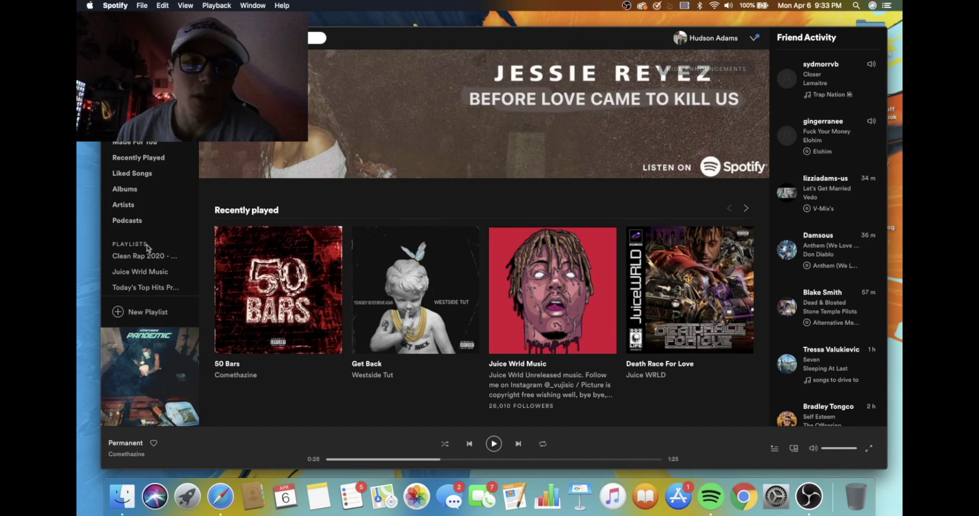
- Scroll through the sidebar playlists, then minimize the Spotify window to reveal spotify.com in Safari
{"action": "scroll", "coordinate": [143, 260], "scroll_direction": "down", "scroll_amount": 3}
{"action": "scroll", "coordinate": [143, 259], "scroll_direction": "down", "scroll_amount": 5}
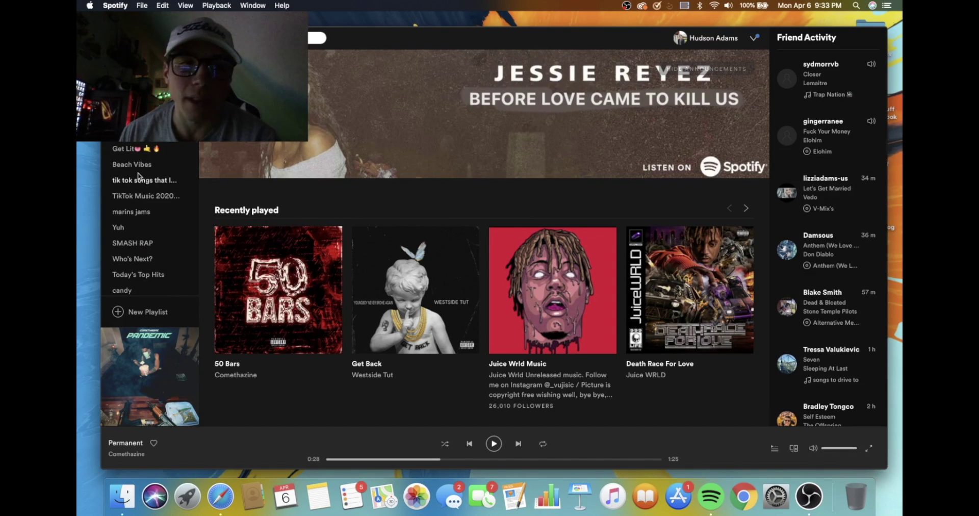
{"action": "scroll", "coordinate": [140, 215], "scroll_direction": "up", "scroll_amount": 4}
{"action": "scroll", "coordinate": [139, 184], "scroll_direction": "up", "scroll_amount": 5}
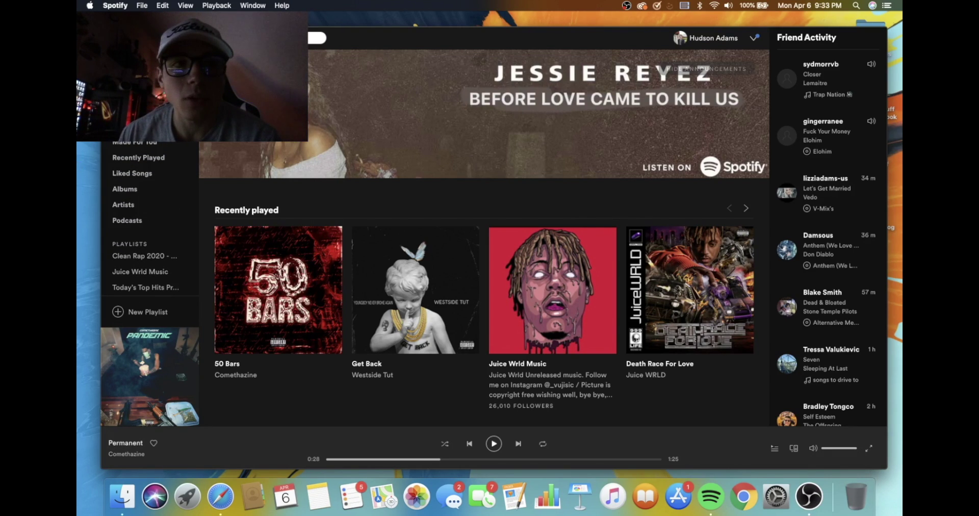
{"action": "key", "text": "super+m"}
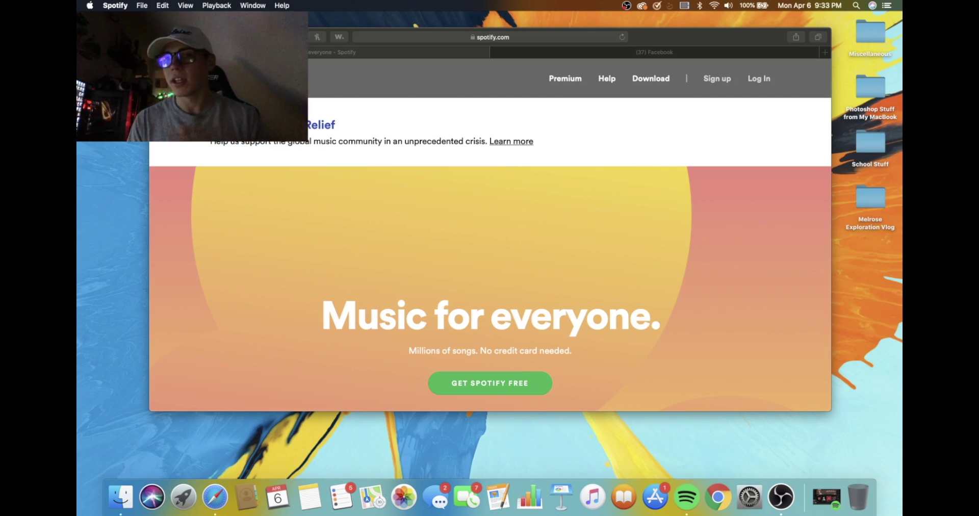
- Bring Safari forward, check the Facebook tab, and open Log In from the spotify.com tab
{"action": "left_click", "coordinate": [367, 93]}
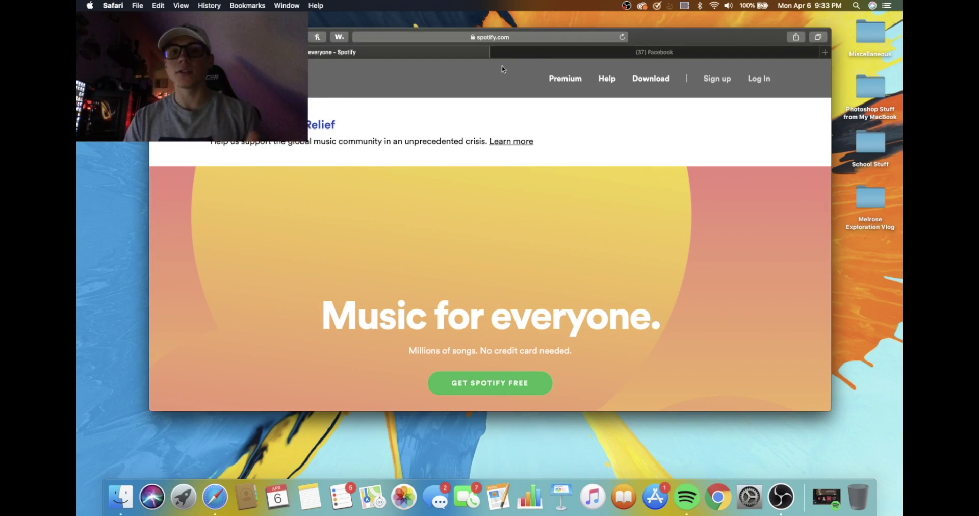
{"action": "left_click", "coordinate": [540, 53]}
{"action": "left_click", "coordinate": [431, 53]}
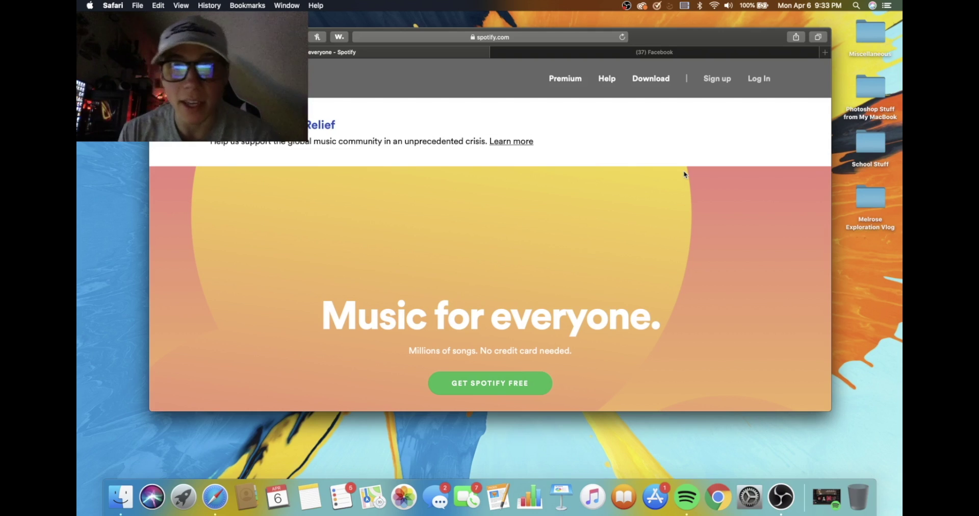
{"action": "left_click", "coordinate": [759, 80]}
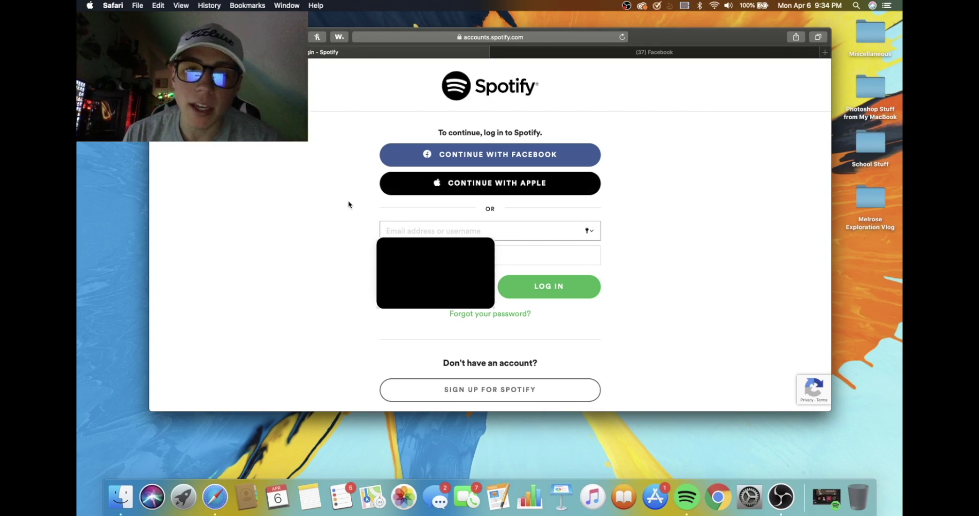
- Log in at accounts.spotify.com using Safari's saved AutoFill credentials
{"action": "left_click", "coordinate": [396, 225]}
{"action": "left_click", "coordinate": [418, 257]}
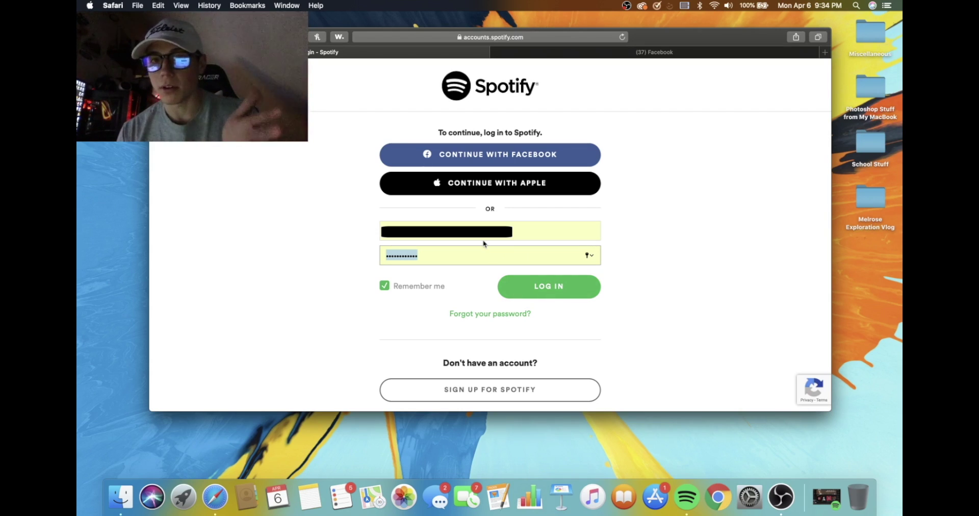
{"action": "left_click", "coordinate": [575, 285]}
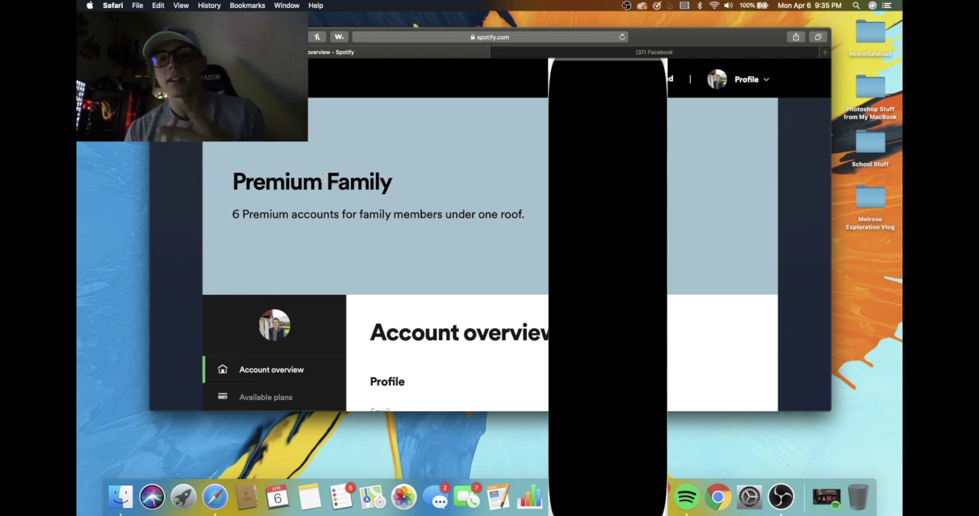
- Scroll the Spotify Account overview past the Premium Family plan to Sign out everywhere
{"action": "scroll", "coordinate": [323, 177], "scroll_direction": "down", "scroll_amount": 5}
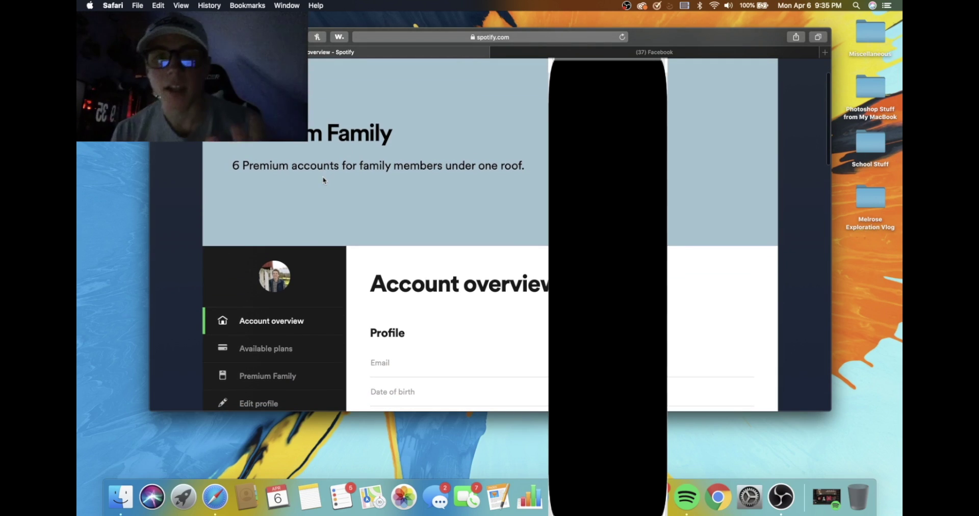
{"action": "scroll", "coordinate": [323, 179], "scroll_direction": "down", "scroll_amount": 3}
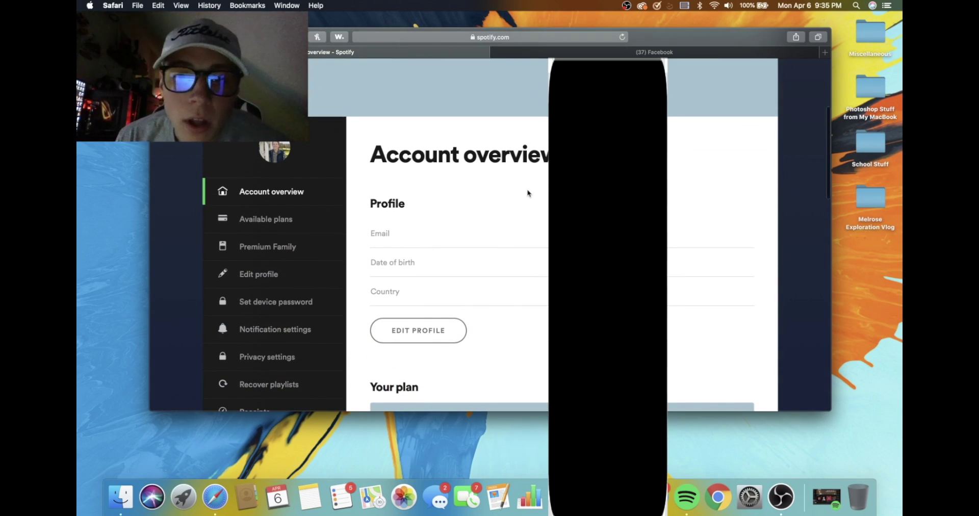
{"action": "scroll", "coordinate": [529, 194], "scroll_direction": "down", "scroll_amount": 2}
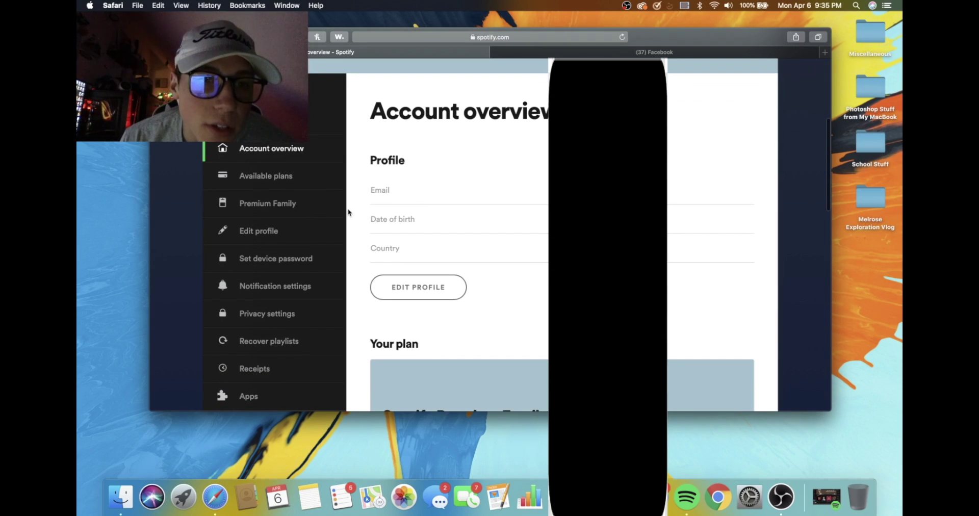
{"action": "scroll", "coordinate": [422, 244], "scroll_direction": "down", "scroll_amount": 5}
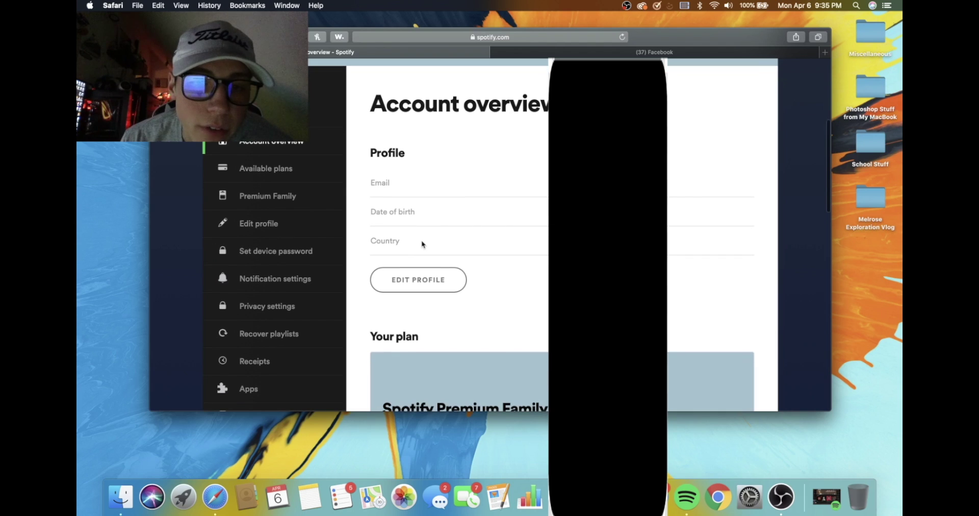
{"action": "scroll", "coordinate": [422, 244], "scroll_direction": "down", "scroll_amount": 6}
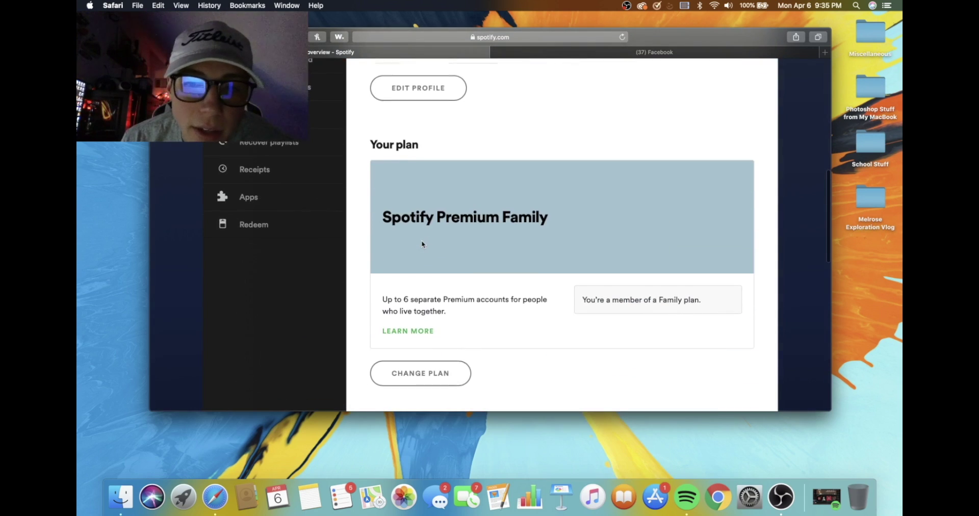
{"action": "scroll", "coordinate": [422, 245], "scroll_direction": "down", "scroll_amount": 6}
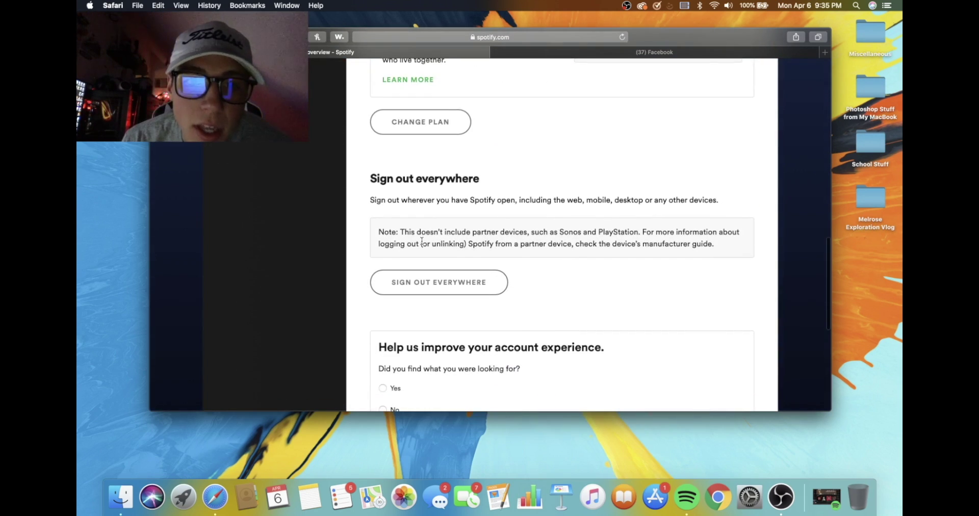
{"action": "left_click_drag", "start_coordinate": [374, 188], "coordinate": [487, 178]}
{"action": "left_click", "coordinate": [487, 179]}
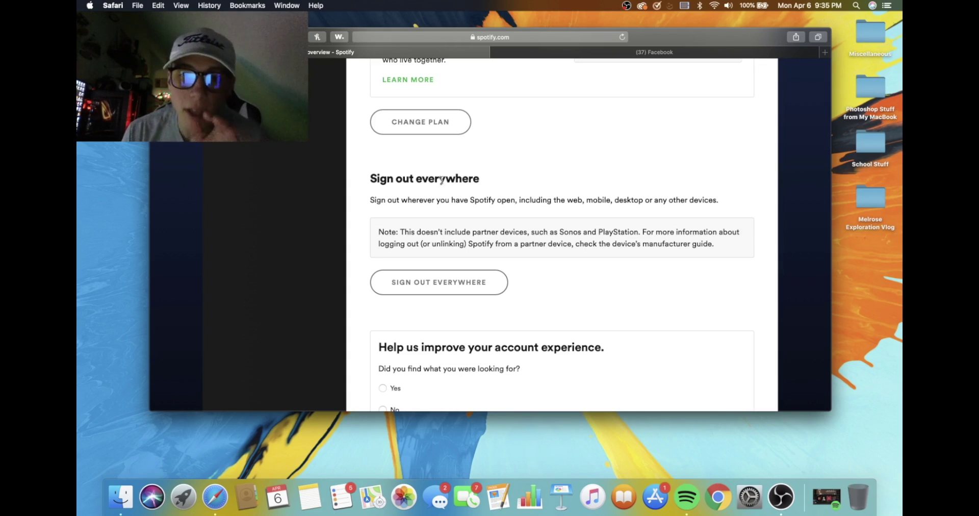
{"action": "left_click_drag", "start_coordinate": [400, 200], "coordinate": [515, 204]}
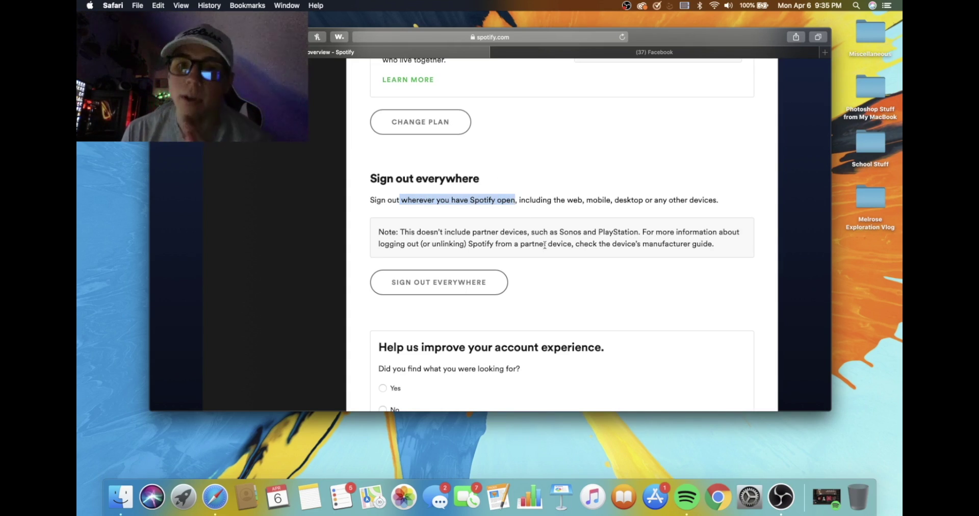
{"action": "left_click", "coordinate": [515, 203]}
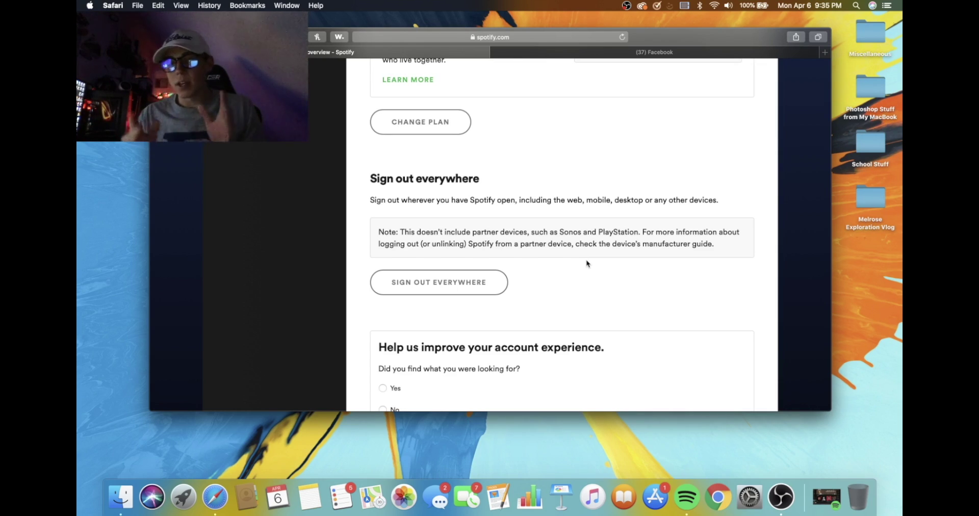
{"action": "scroll", "coordinate": [586, 264], "scroll_direction": "down", "scroll_amount": 2}
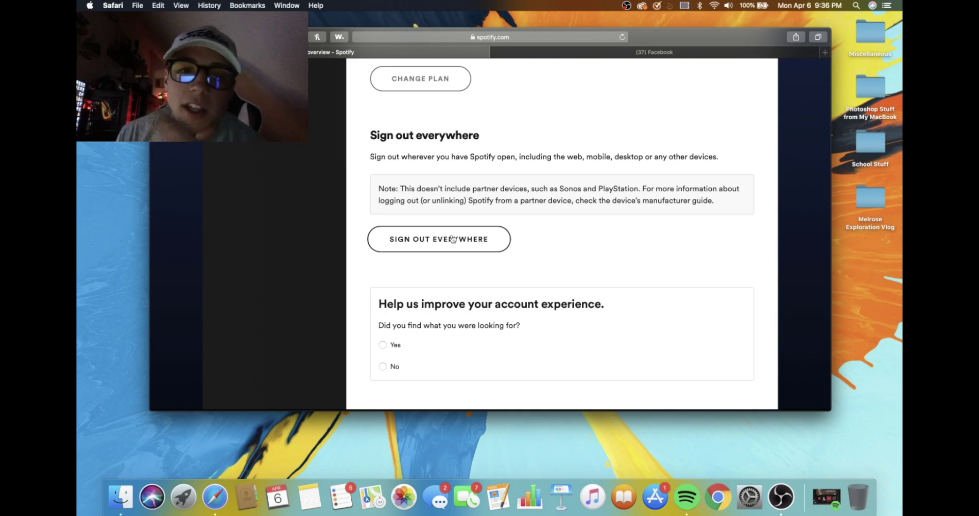
{"action": "scroll", "coordinate": [549, 98], "scroll_direction": "up", "scroll_amount": 3}
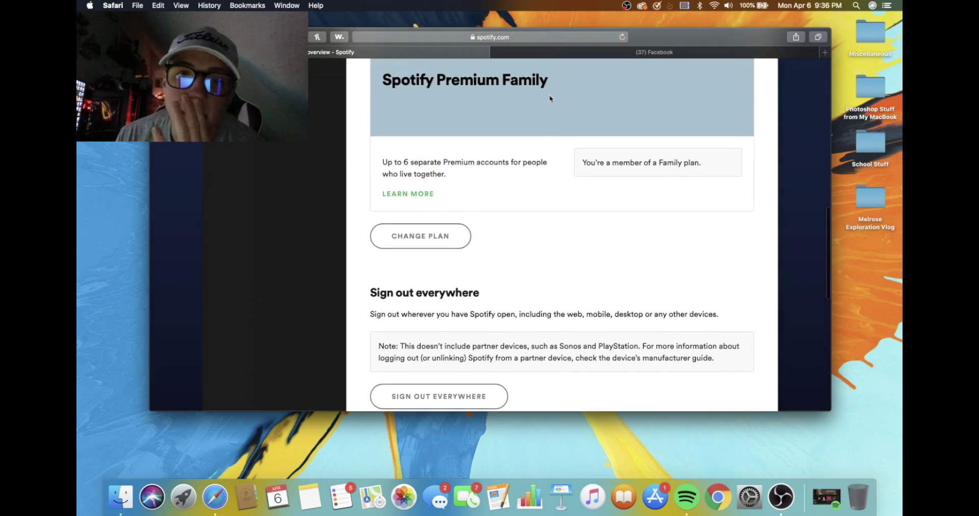
{"action": "scroll", "coordinate": [550, 98], "scroll_direction": "up", "scroll_amount": 5}
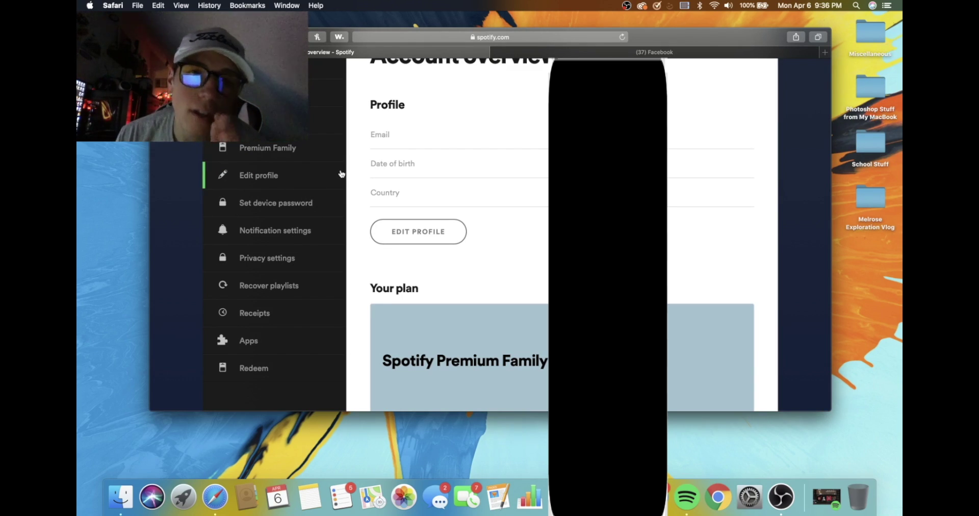
{"action": "scroll", "coordinate": [341, 176], "scroll_direction": "up", "scroll_amount": 2}
{"action": "scroll", "coordinate": [450, 175], "scroll_direction": "up", "scroll_amount": 7}
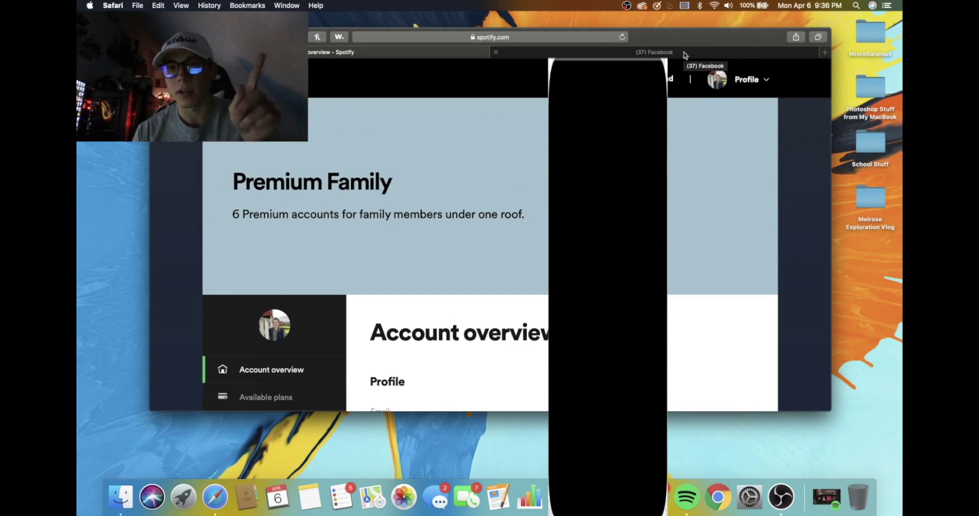
{"action": "left_click", "coordinate": [685, 53]}
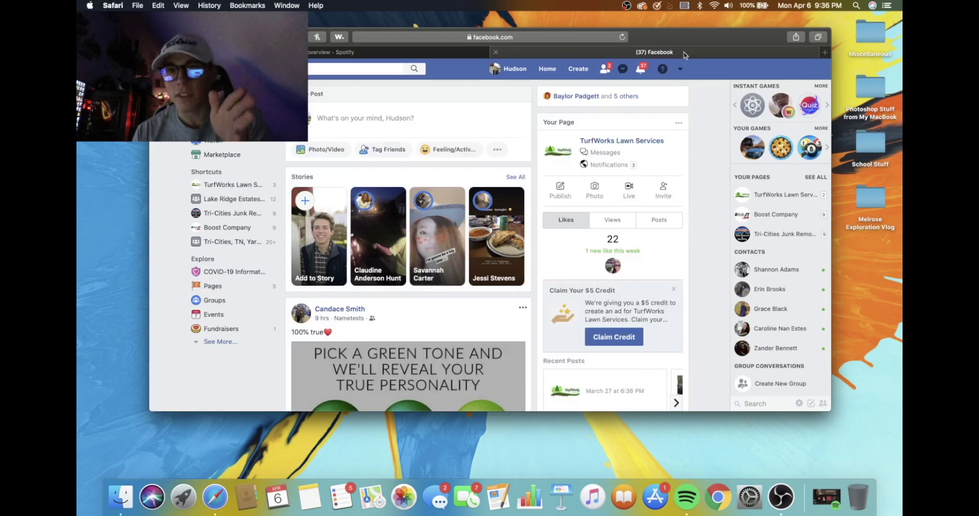
{"action": "left_click", "coordinate": [508, 71]}
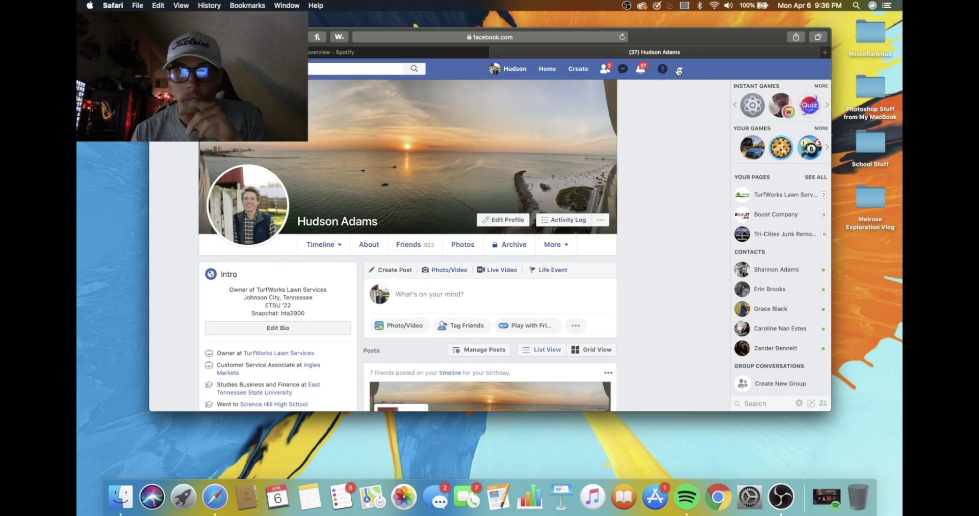
{"action": "left_click", "coordinate": [679, 69]}
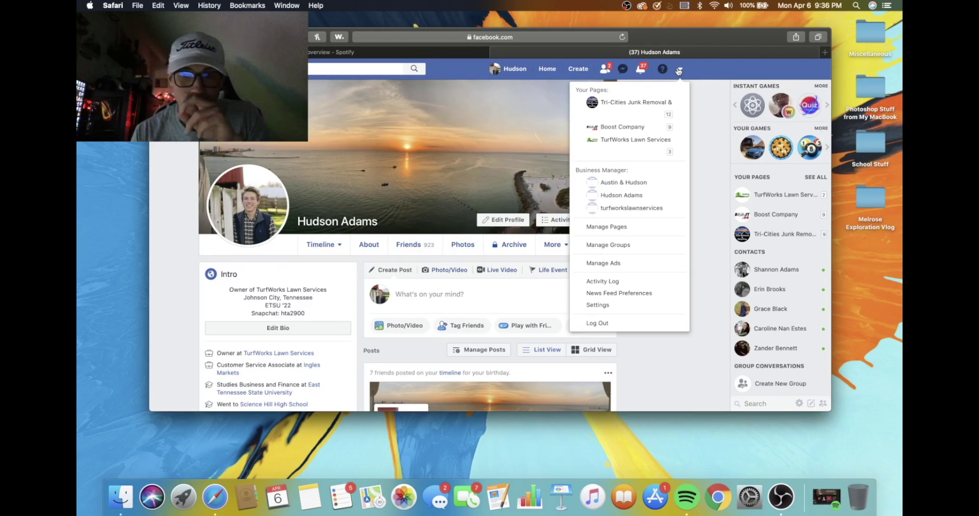
{"action": "left_click", "coordinate": [591, 306]}
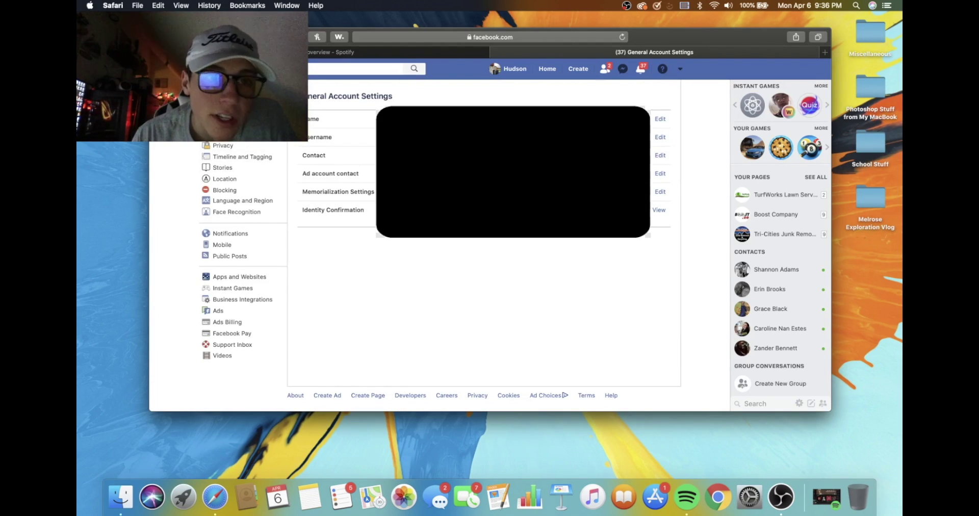
{"action": "left_click", "coordinate": [230, 134]}
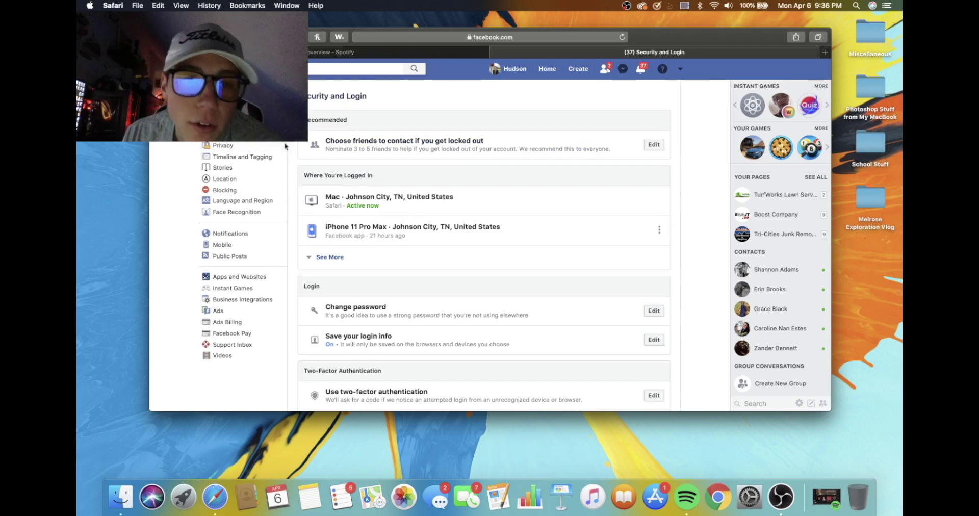
{"action": "left_click_drag", "start_coordinate": [305, 176], "coordinate": [372, 176]}
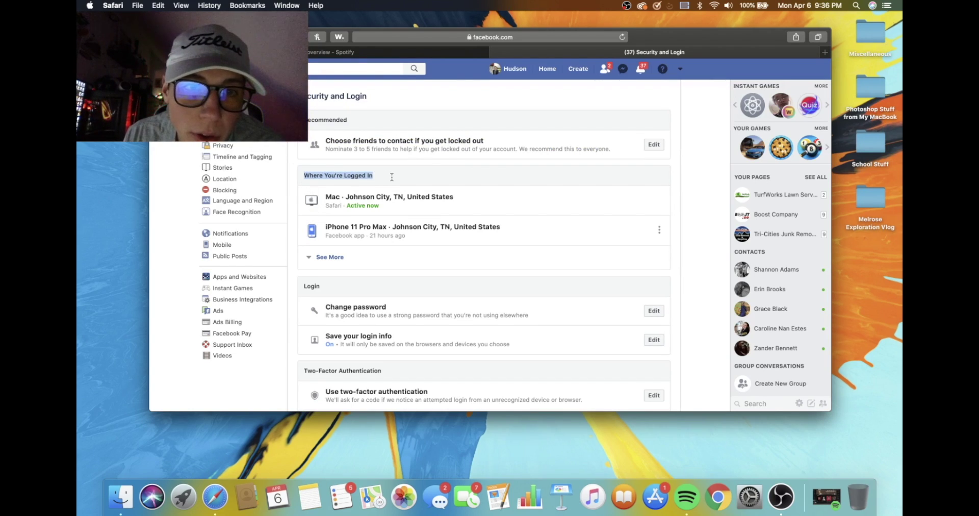
{"action": "left_click", "coordinate": [323, 258]}
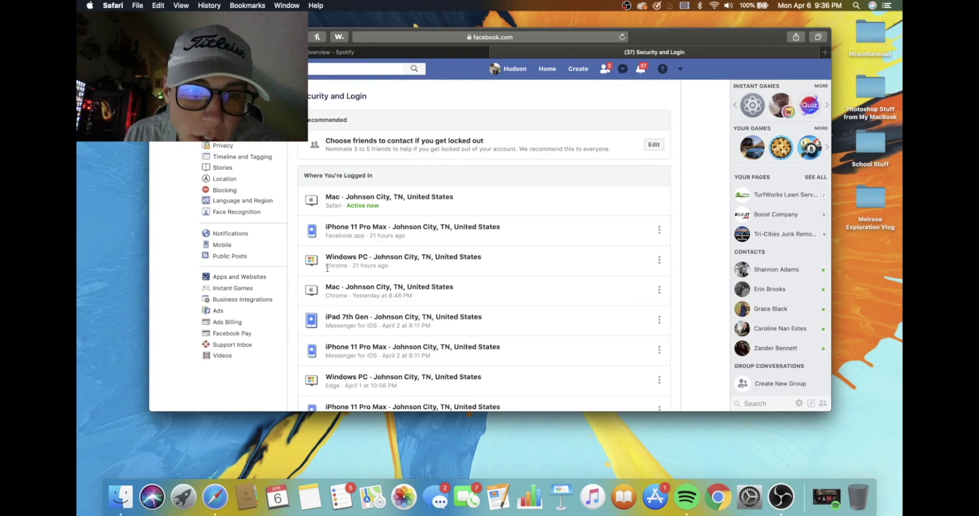
{"action": "scroll", "coordinate": [429, 257], "scroll_direction": "down", "scroll_amount": 5}
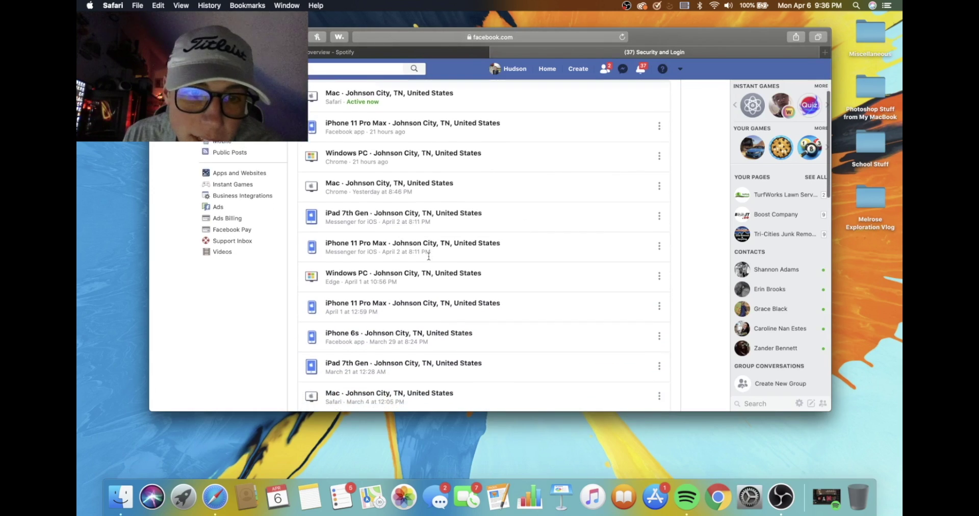
{"action": "scroll", "coordinate": [429, 256], "scroll_direction": "down", "scroll_amount": 8}
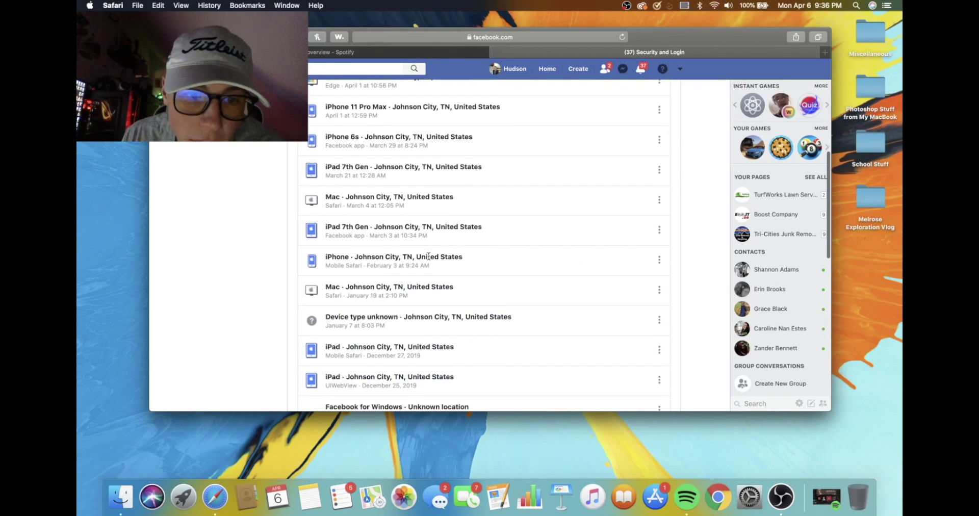
{"action": "scroll", "coordinate": [429, 257], "scroll_direction": "up", "scroll_amount": 8}
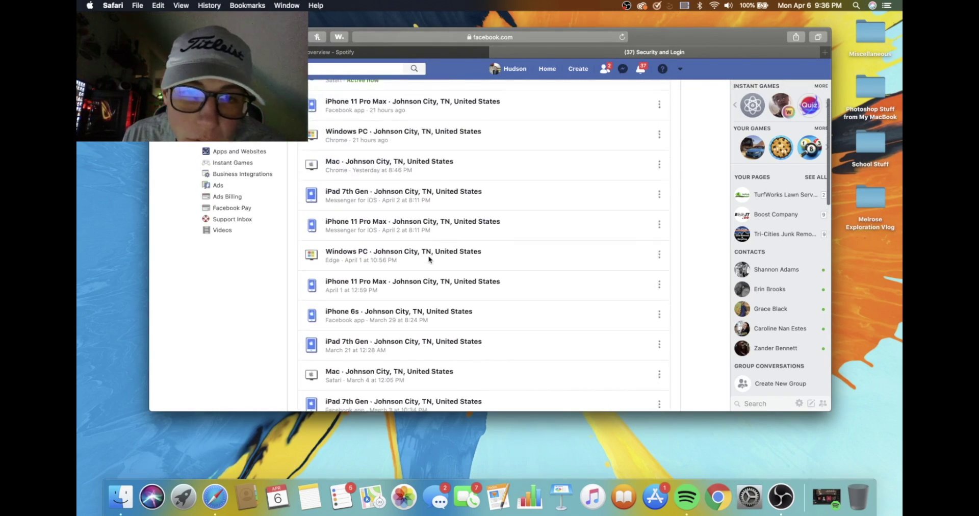
{"action": "scroll", "coordinate": [429, 259], "scroll_direction": "up", "scroll_amount": 5}
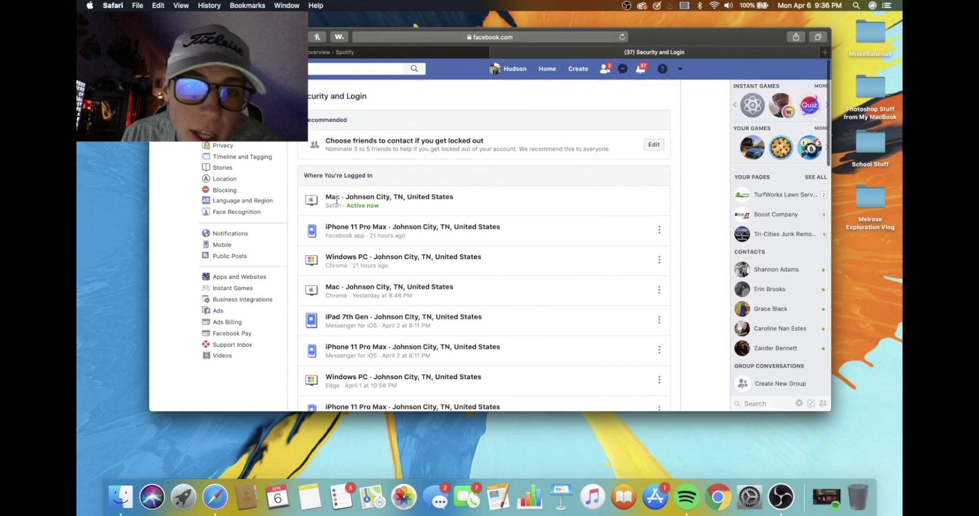
{"action": "mouse_move", "coordinate": [414, 225]}
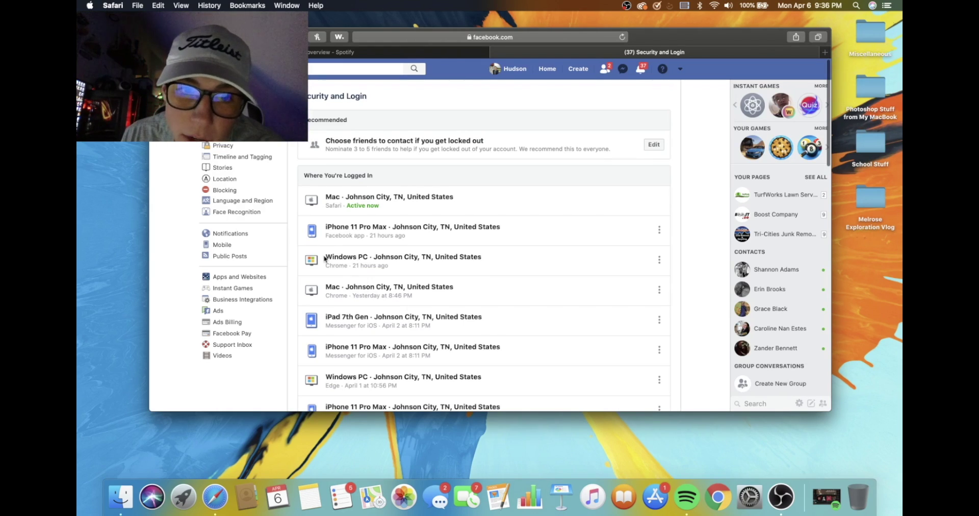
{"action": "left_click_drag", "start_coordinate": [327, 267], "coordinate": [337, 268]}
{"action": "left_click", "coordinate": [338, 267]}
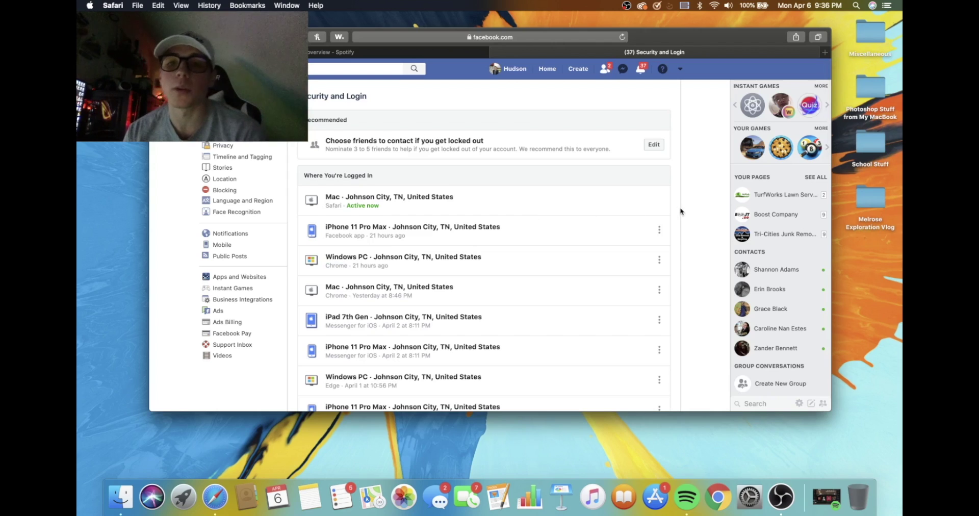
{"action": "scroll", "coordinate": [532, 234], "scroll_direction": "down", "scroll_amount": 10}
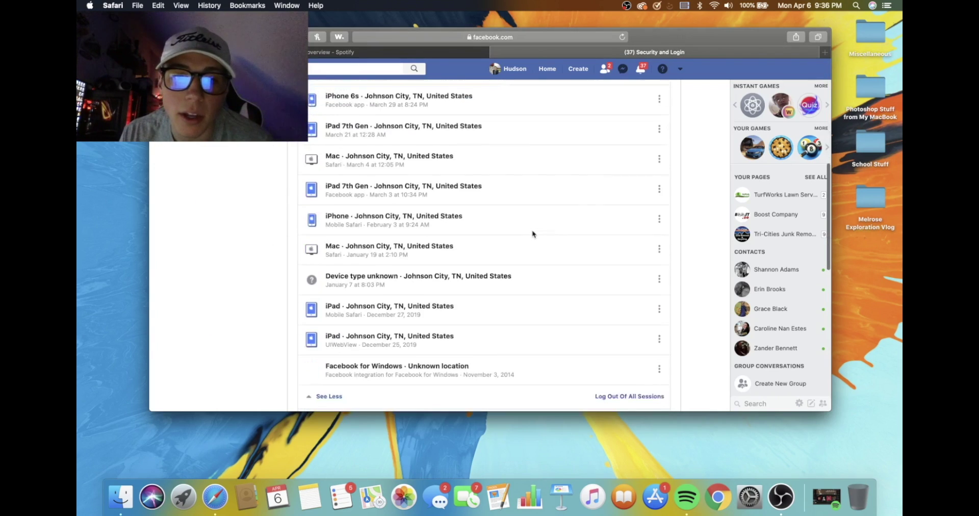
{"action": "scroll", "coordinate": [533, 233], "scroll_direction": "down", "scroll_amount": 1}
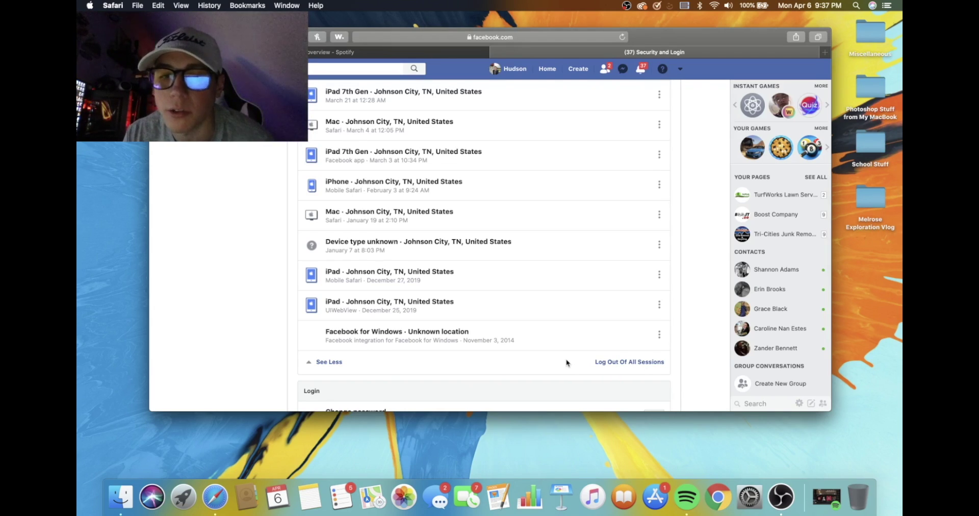
{"action": "scroll", "coordinate": [529, 171], "scroll_direction": "up", "scroll_amount": 10}
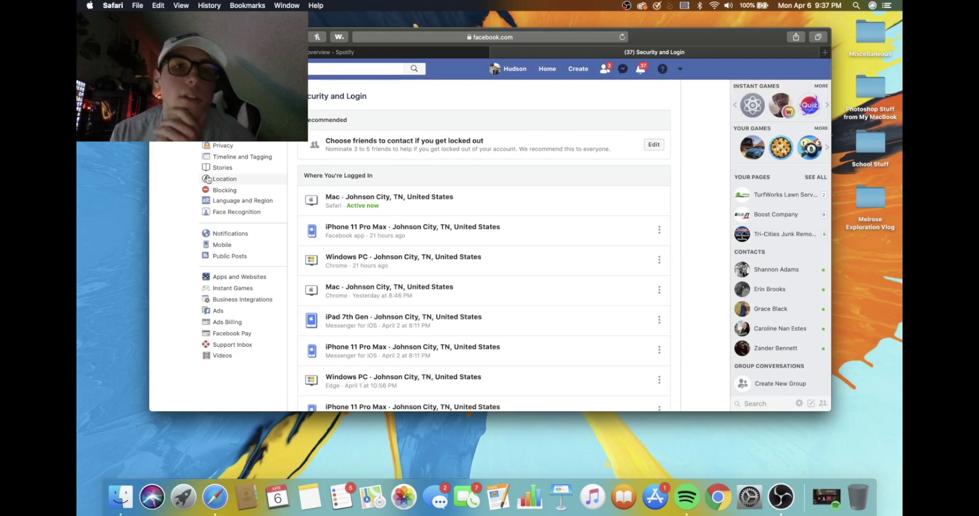
- Scroll Facebook's Security and Login settings to the Change password entry in the Login section
{"action": "scroll", "coordinate": [348, 152], "scroll_direction": "down", "scroll_amount": 15}
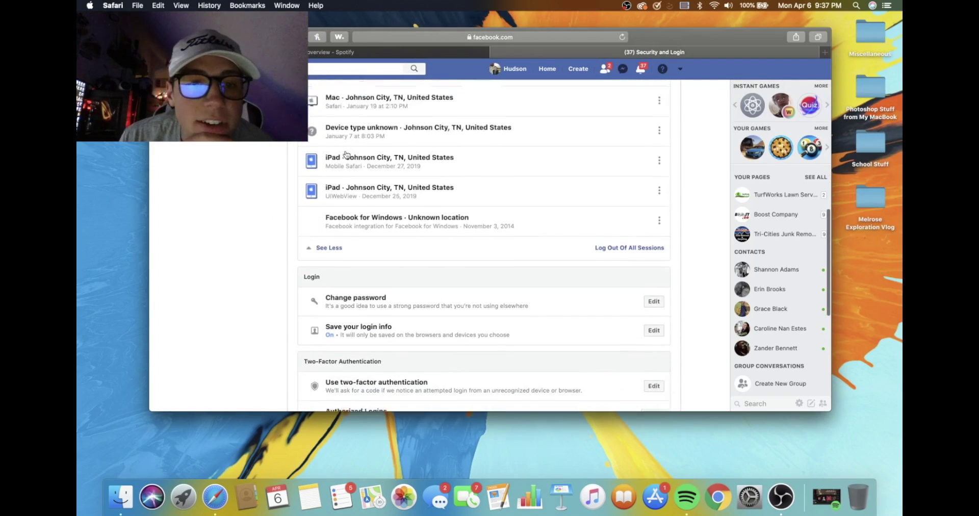
{"action": "scroll", "coordinate": [346, 154], "scroll_direction": "down", "scroll_amount": 2}
{"action": "left_click_drag", "start_coordinate": [326, 253], "coordinate": [426, 250]}
{"action": "scroll", "coordinate": [426, 250], "scroll_direction": "down", "scroll_amount": 5}
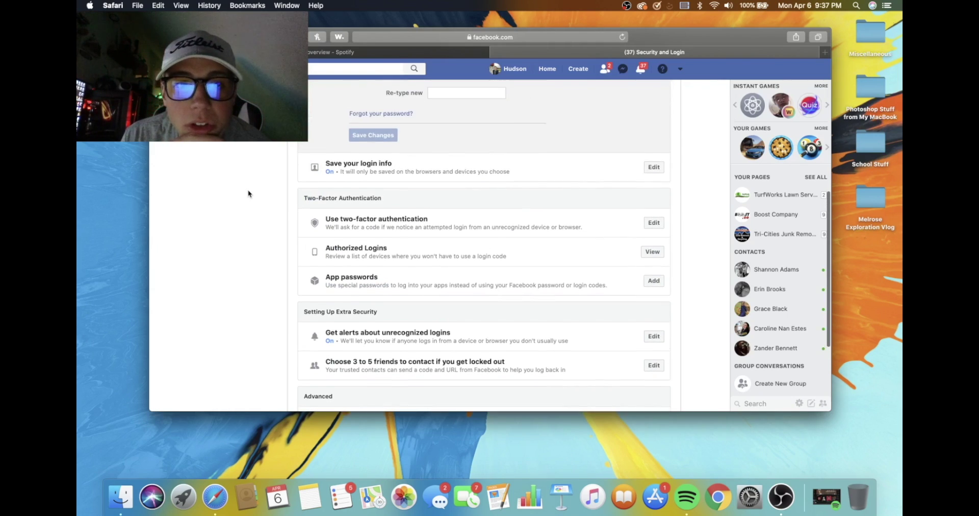
{"action": "scroll", "coordinate": [248, 193], "scroll_direction": "up", "scroll_amount": 4}
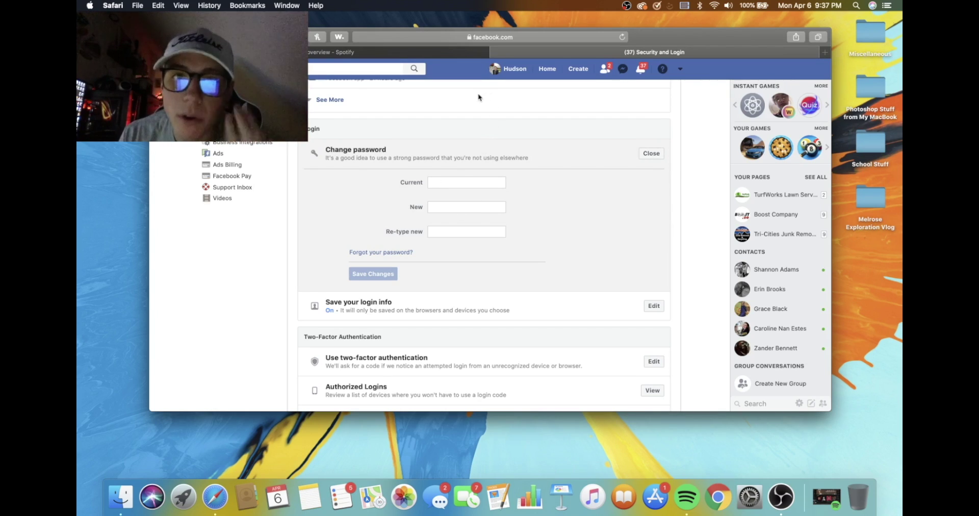
- Return to the Spotify Account overview tab and scroll down its page
{"action": "left_click", "coordinate": [496, 53]}
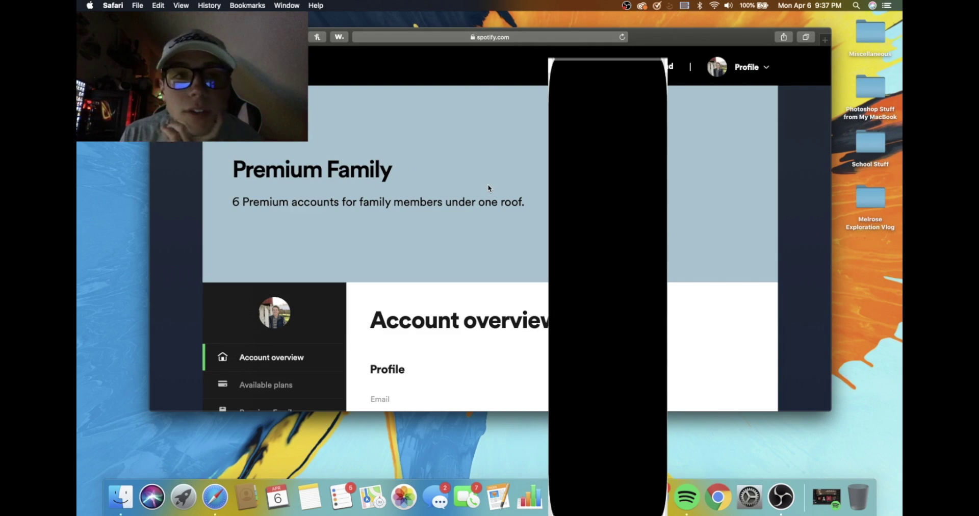
{"action": "scroll", "coordinate": [488, 188], "scroll_direction": "down", "scroll_amount": 3}
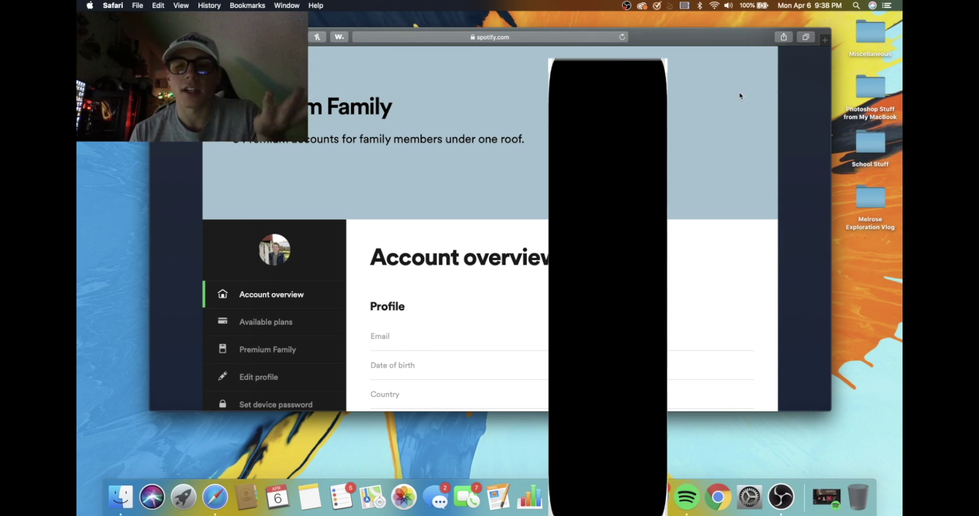
{"action": "key", "text": "super+shift+t"}
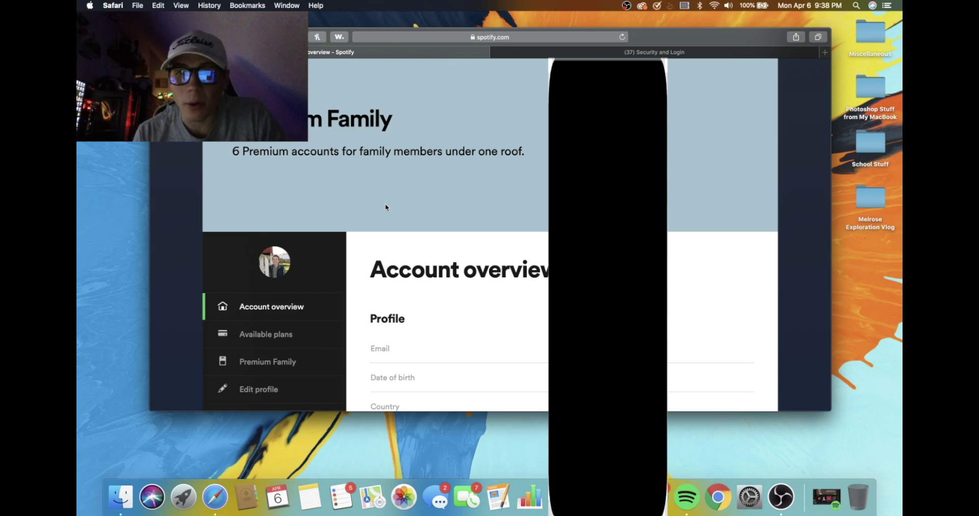
{"action": "scroll", "coordinate": [394, 286], "scroll_direction": "down", "scroll_amount": 2}
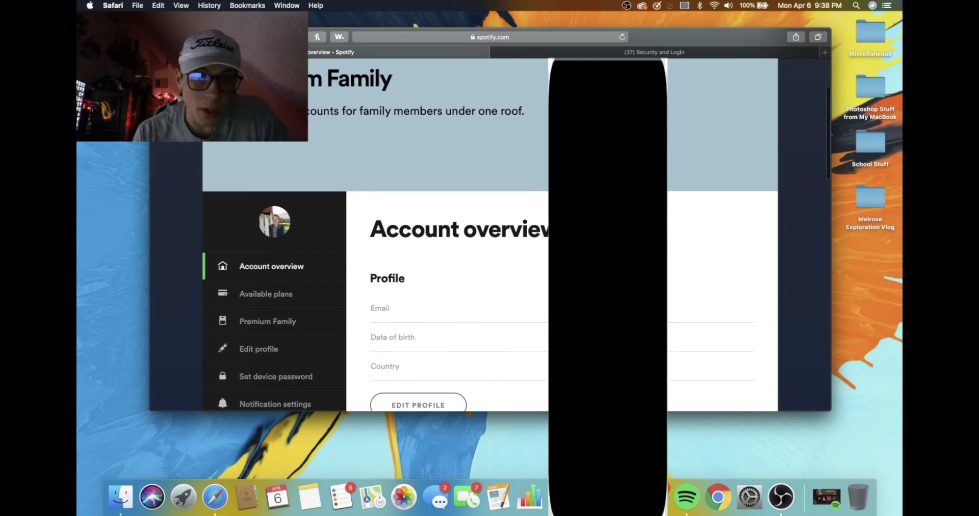
{"action": "scroll", "coordinate": [394, 285], "scroll_direction": "down", "scroll_amount": 2}
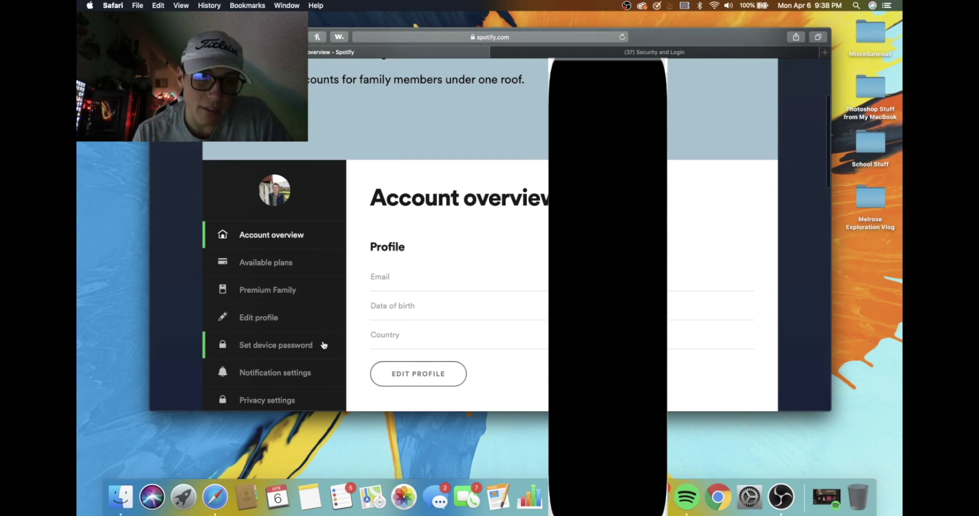
- Open Set device password from the account sidebar and review its email-link option
{"action": "left_click", "coordinate": [324, 345]}
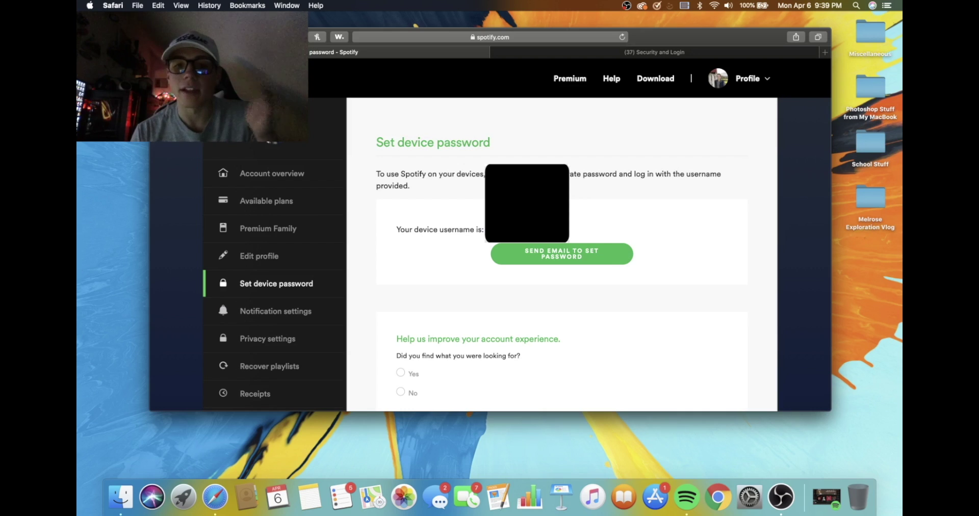
{"action": "scroll", "coordinate": [561, 306], "scroll_direction": "down", "scroll_amount": 1}
{"action": "scroll", "coordinate": [489, 250], "scroll_direction": "down", "scroll_amount": 3}
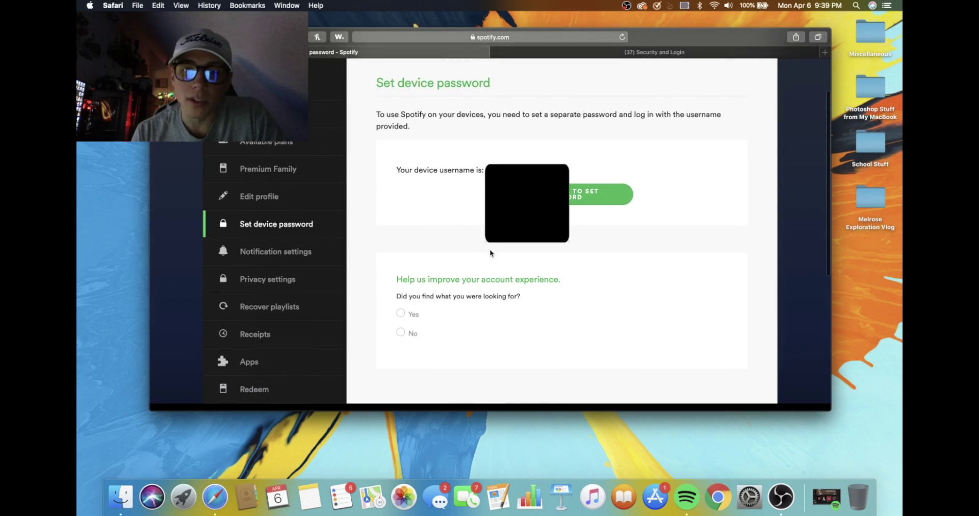
{"action": "scroll", "coordinate": [431, 192], "scroll_direction": "up", "scroll_amount": 4}
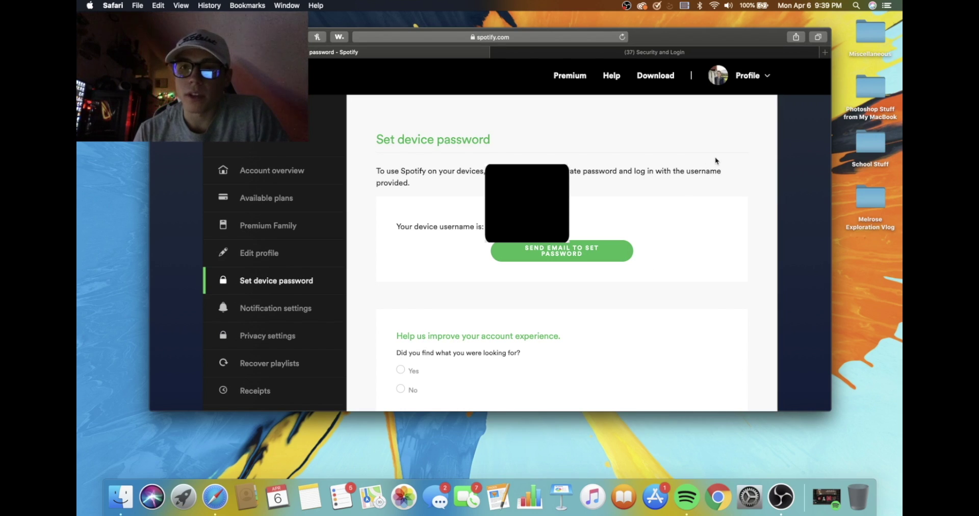
- Log out of Spotify web to its login page, close the Facebook Security and Login tab, and minimize Safari
{"action": "left_click", "coordinate": [735, 77]}
{"action": "left_click", "coordinate": [726, 120]}
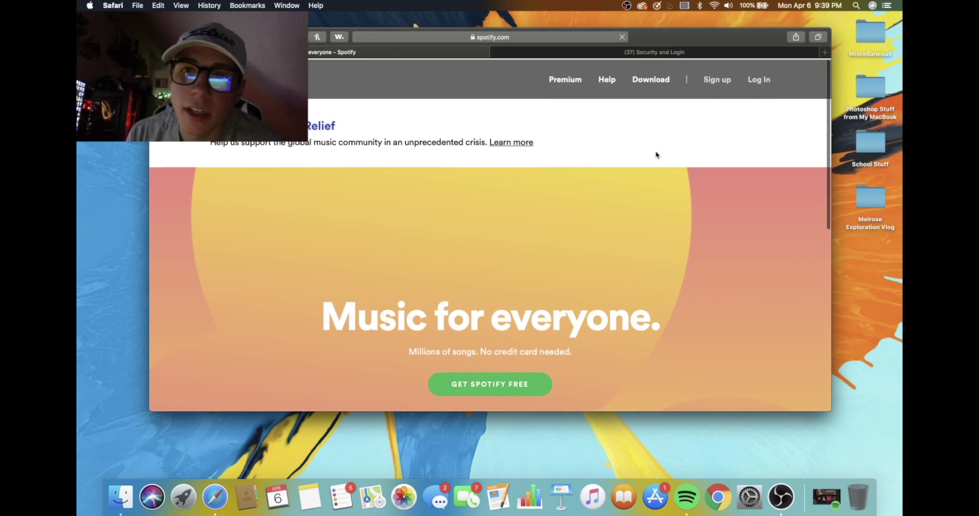
{"action": "left_click", "coordinate": [764, 84]}
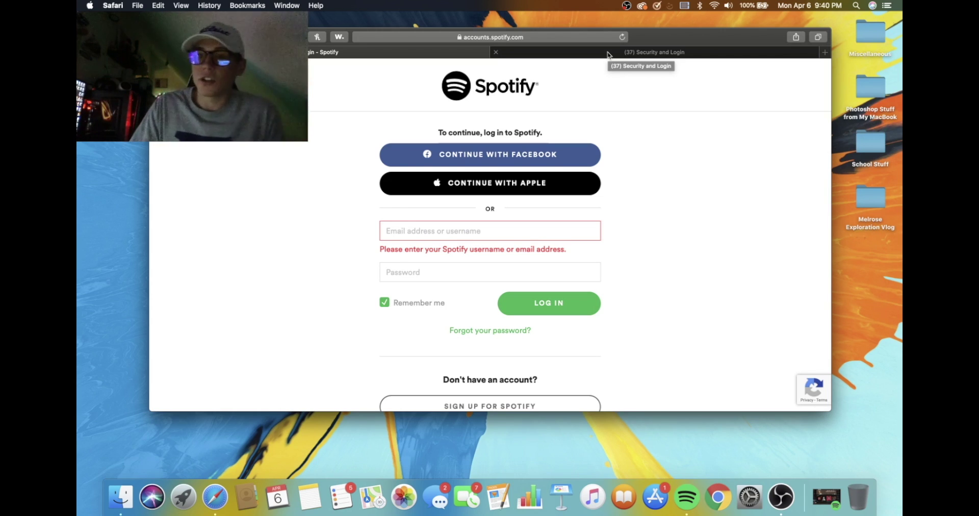
{"action": "left_click", "coordinate": [497, 52]}
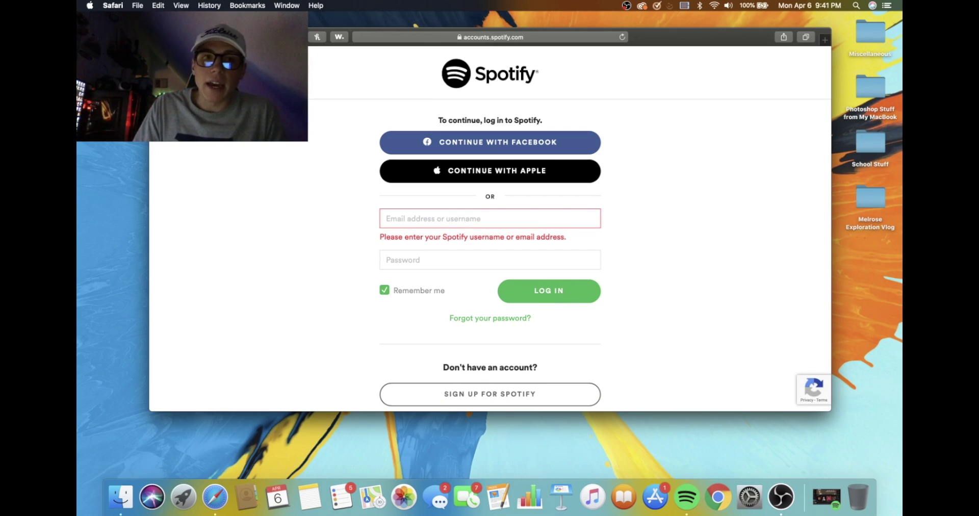
{"action": "key", "text": "super+m"}
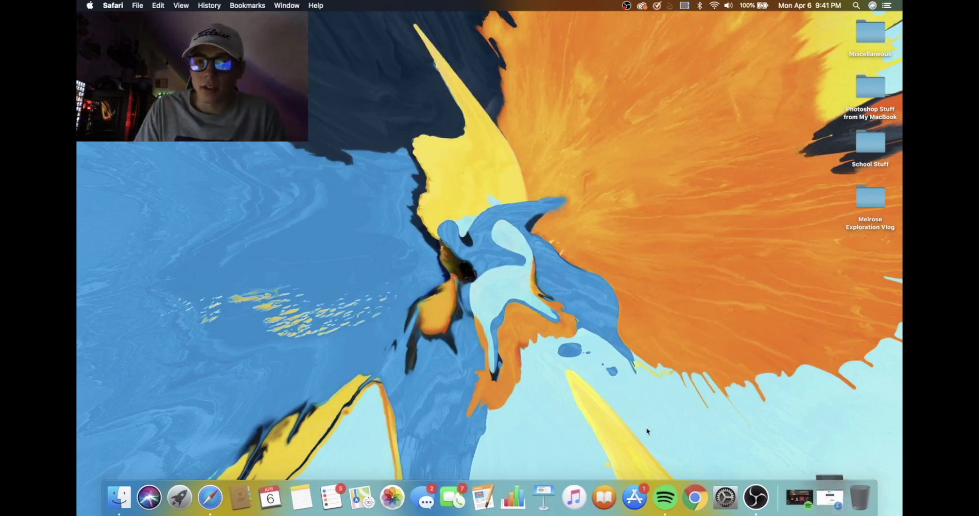
{"action": "left_click", "coordinate": [791, 492]}
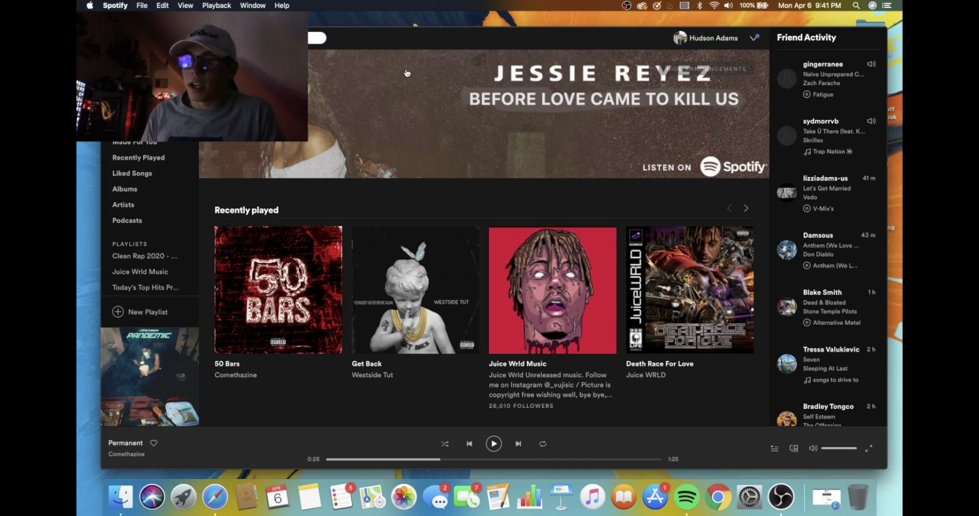
{"action": "key", "text": "super+m"}
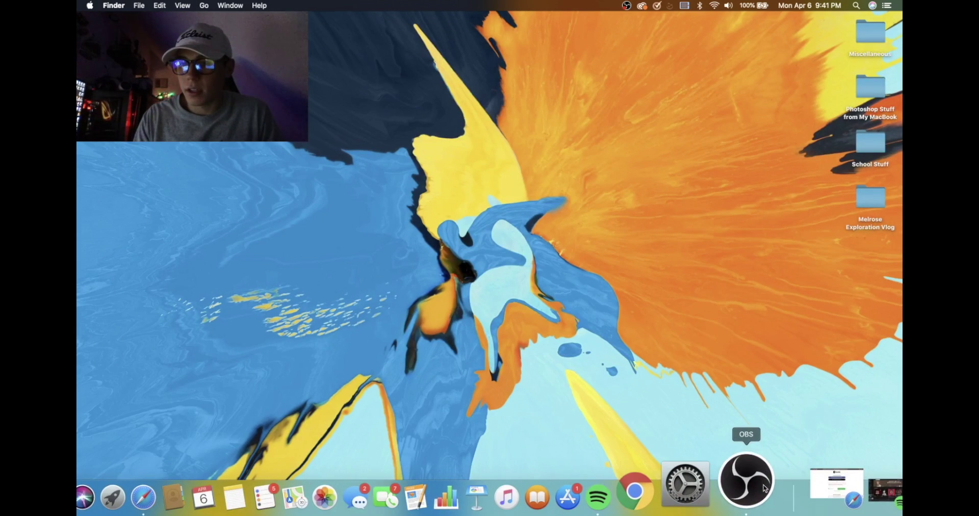
{"action": "left_click", "coordinate": [755, 498]}
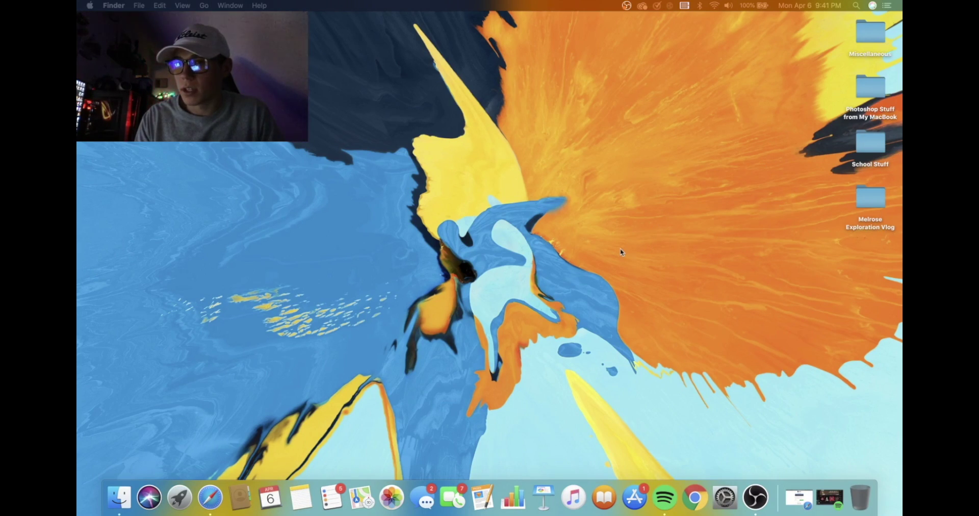
{"action": "left_click", "coordinate": [641, 190]}
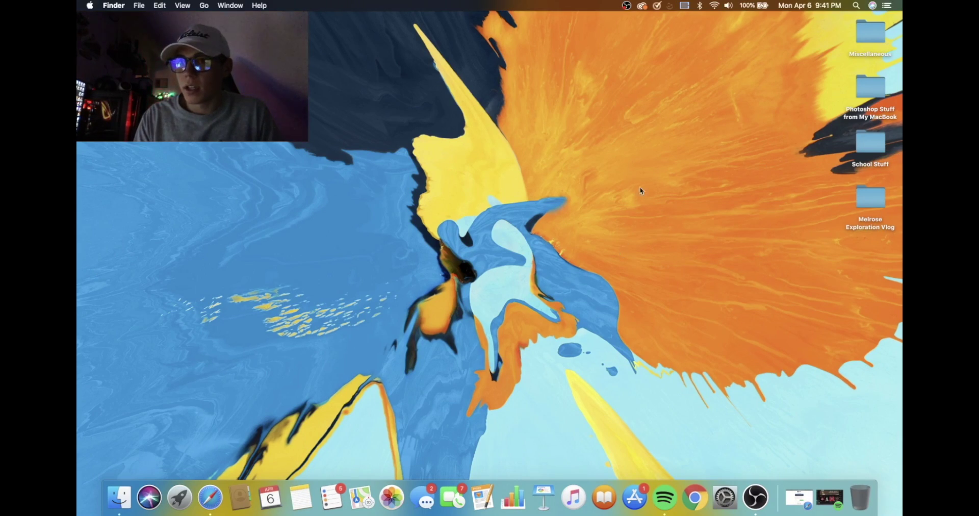
{"action": "left_click", "coordinate": [626, 5]}
{"action": "left_click", "coordinate": [544, 106]}
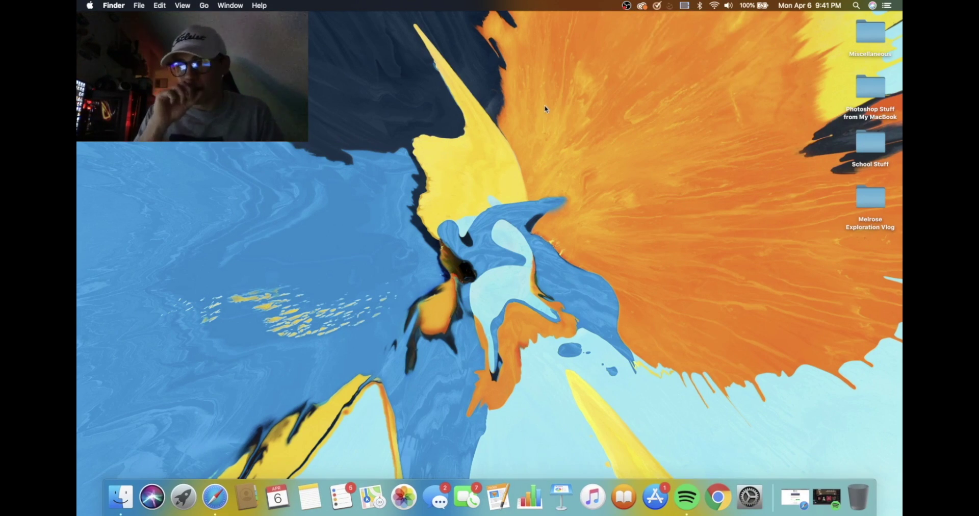